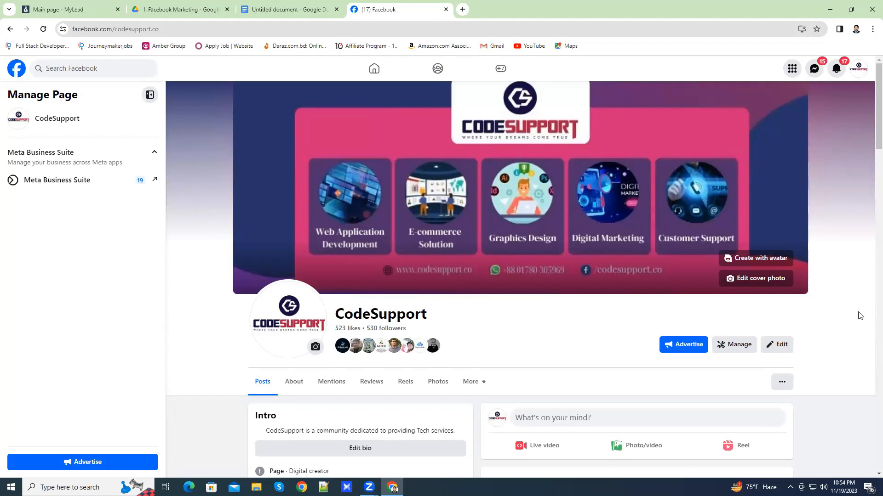
Preview the CodeSupport page with View As and highlight its Message button with a screen-capture selection, discarding the capture
click(783, 382)
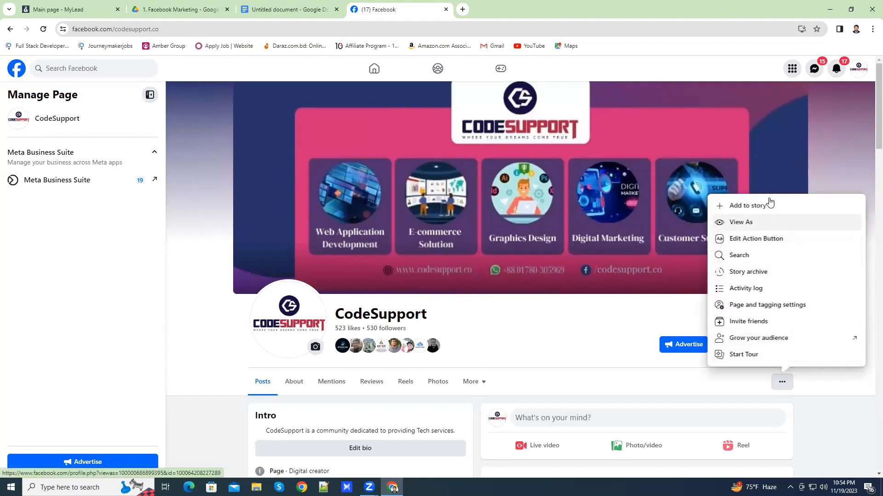
click(754, 223)
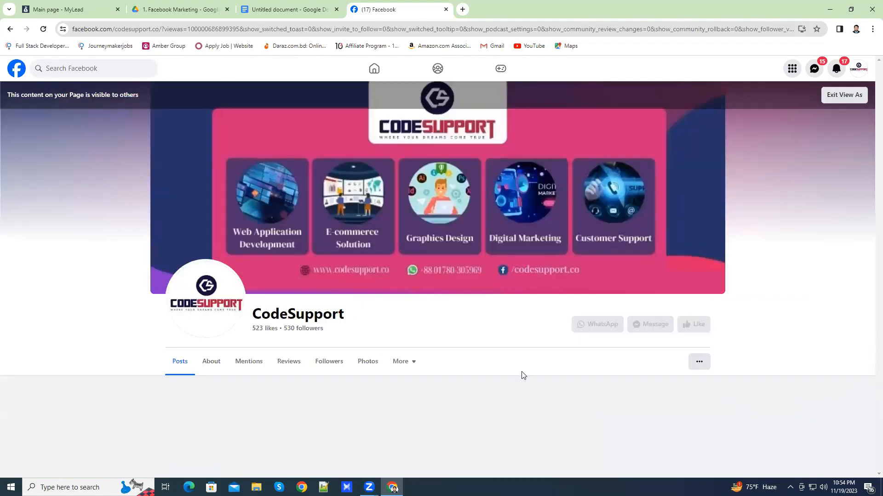
key(Print)
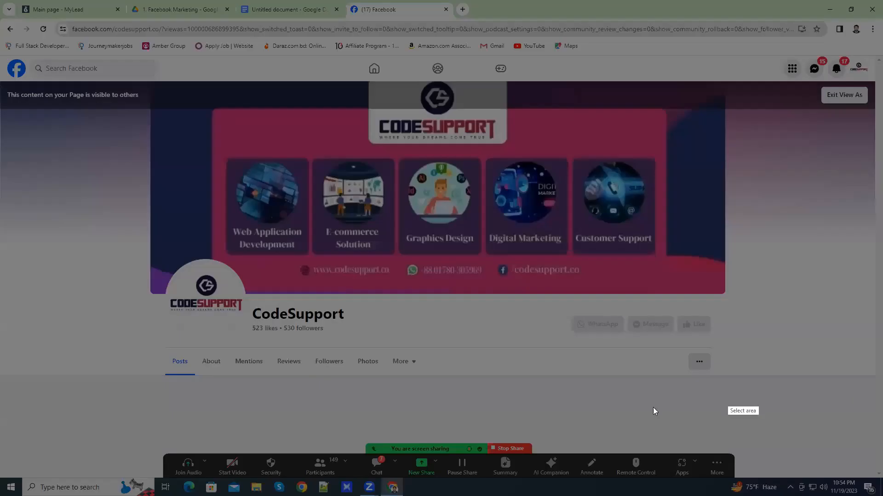
drag(618, 303, 680, 341)
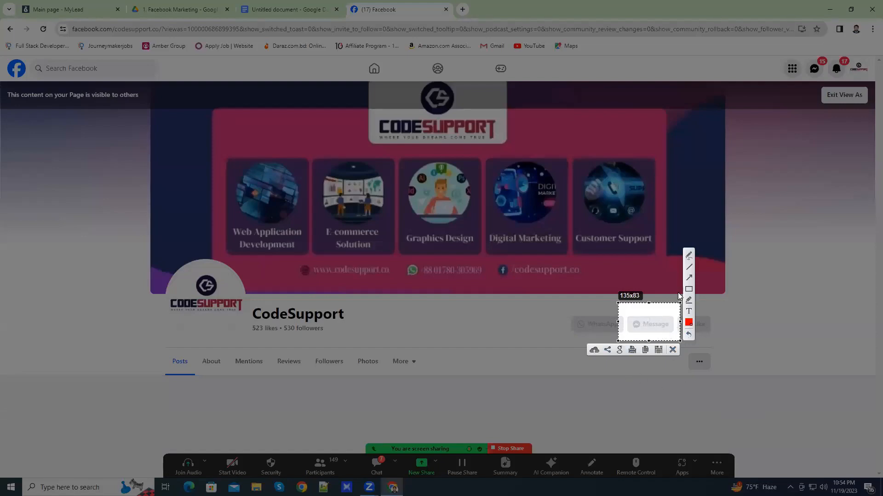
click(673, 350)
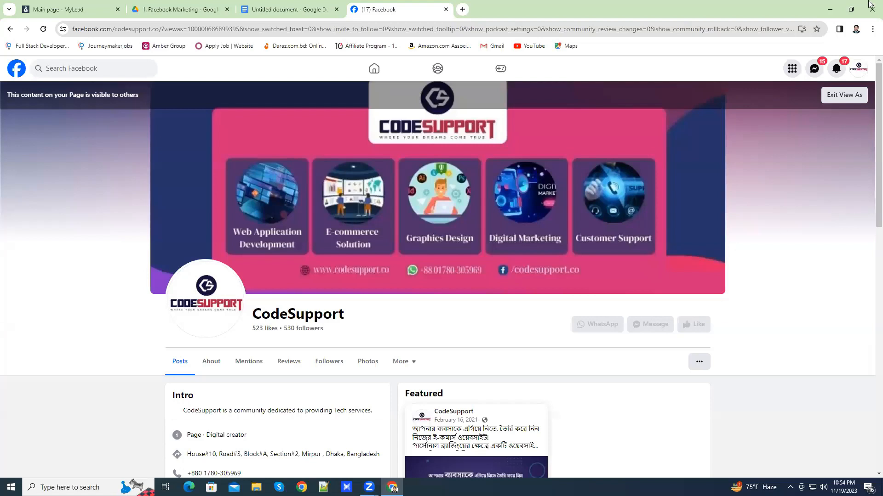
Switch from the CodeSupport page to the personal profile, leaving the View As preview
click(859, 69)
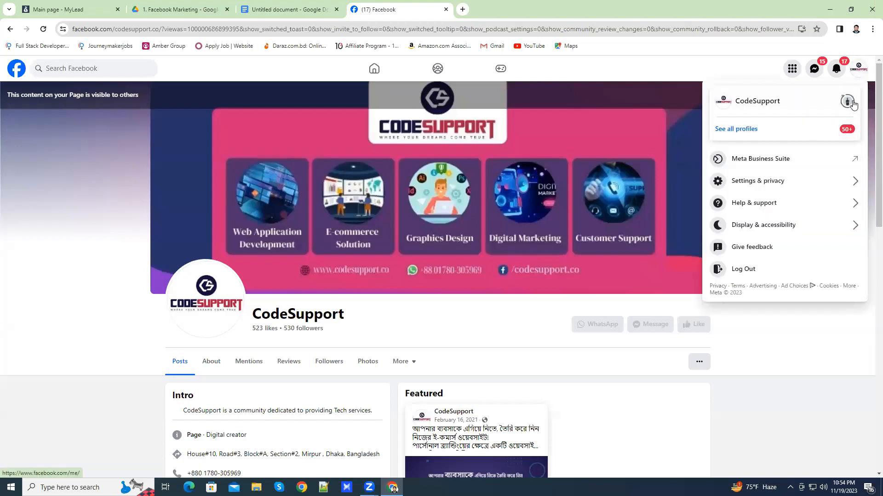
click(850, 101)
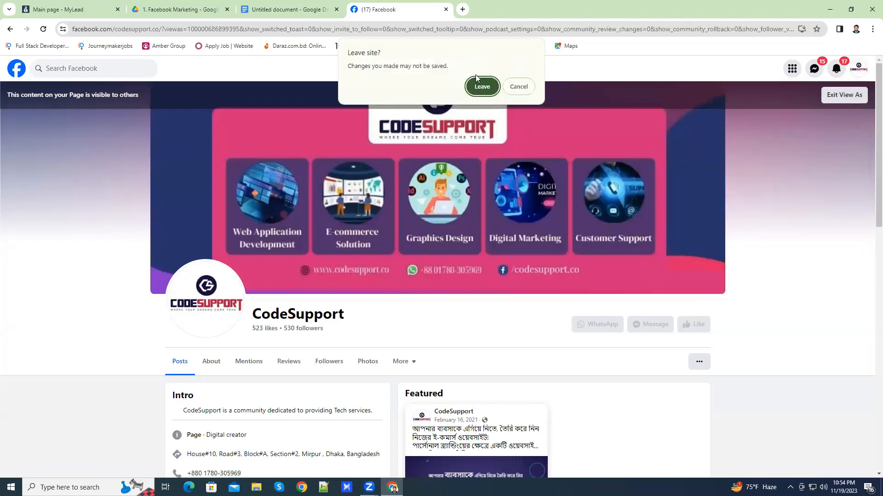
click(481, 87)
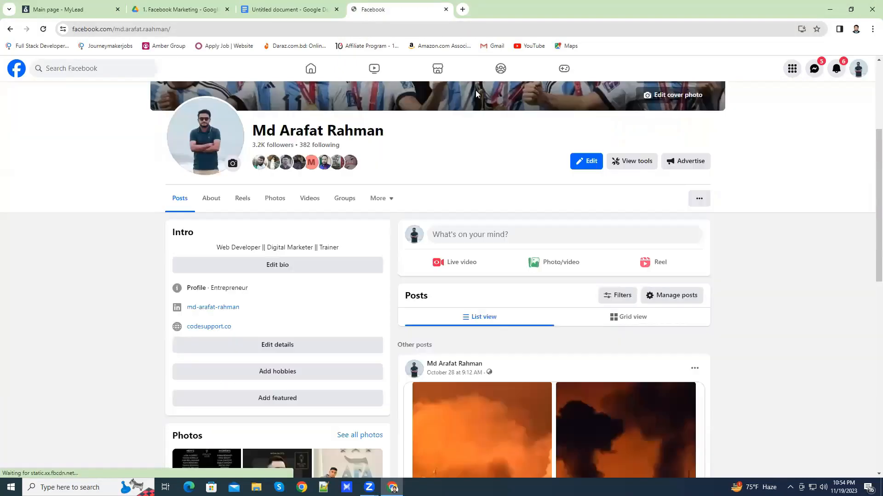
Search Facebook for "codesupport" and open the CodeSupport digital creator page
click(91, 68)
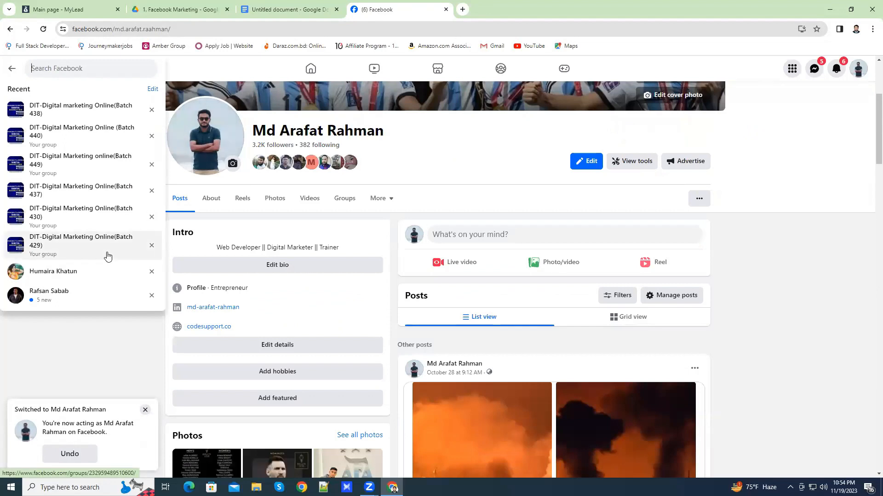
text(codesuppor)
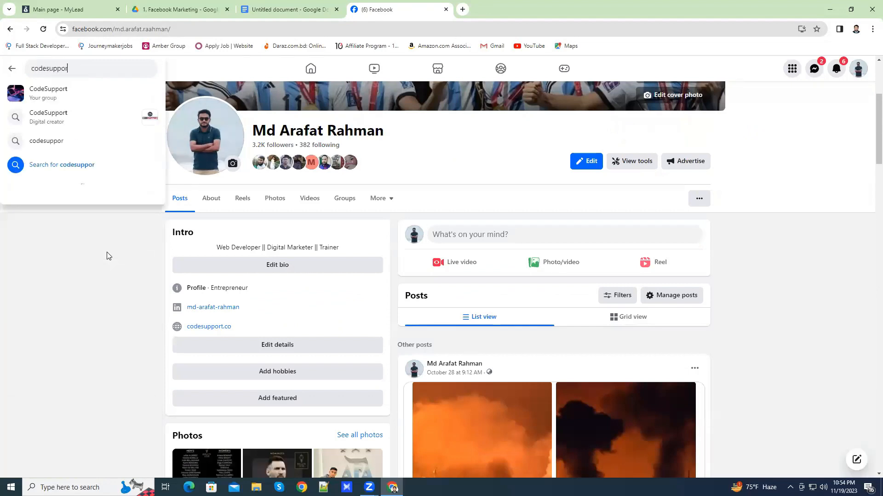
text(t)
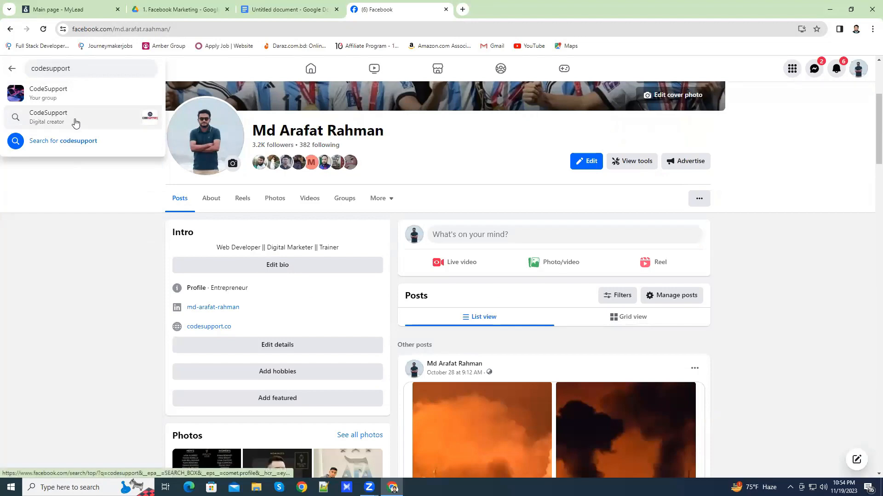
click(75, 122)
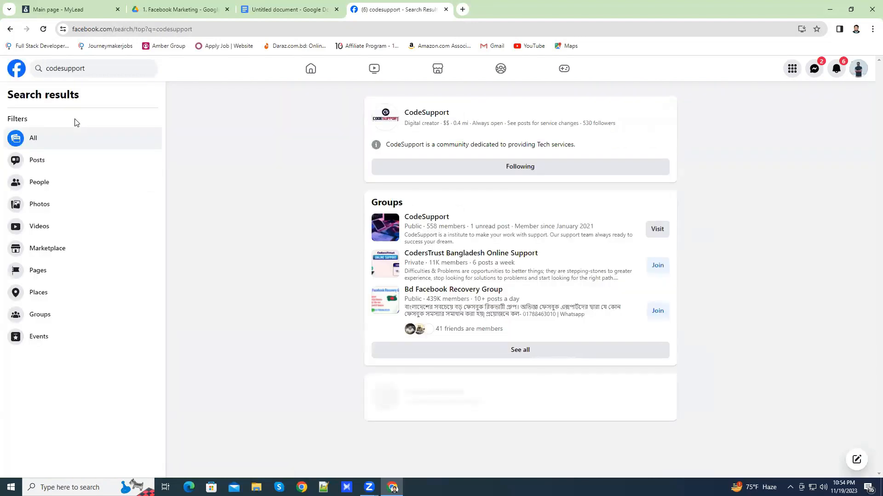
click(439, 114)
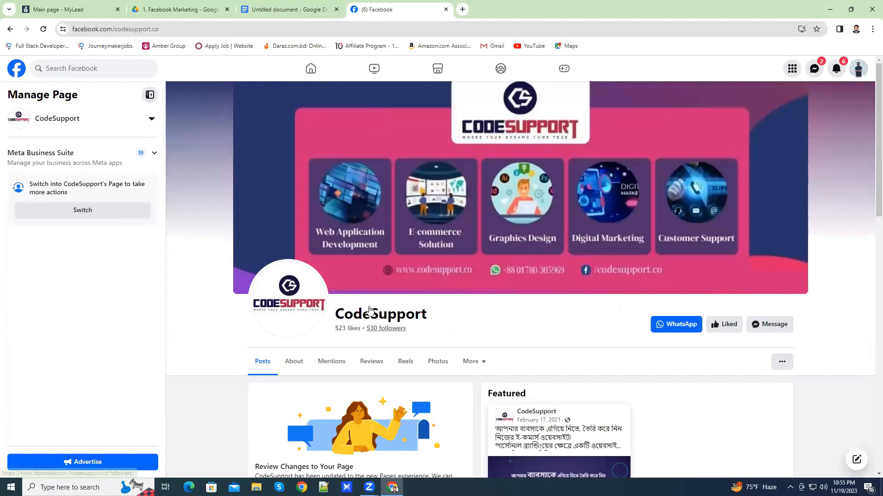
click(262, 30)
click(262, 32)
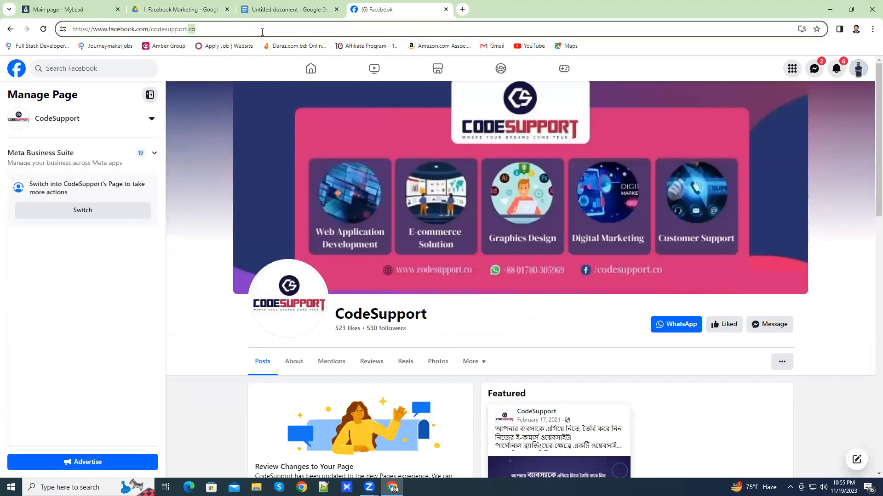
triple_click(262, 32)
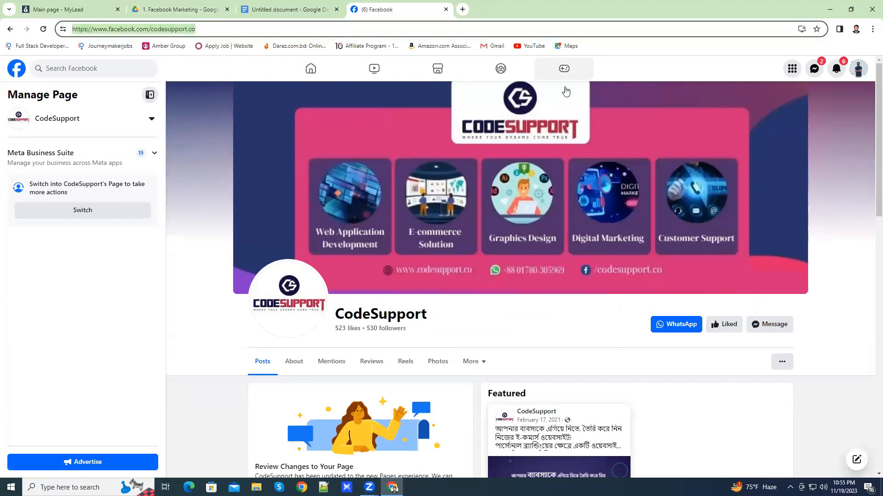
Delete the existing chat with the CodeSupport page
click(774, 325)
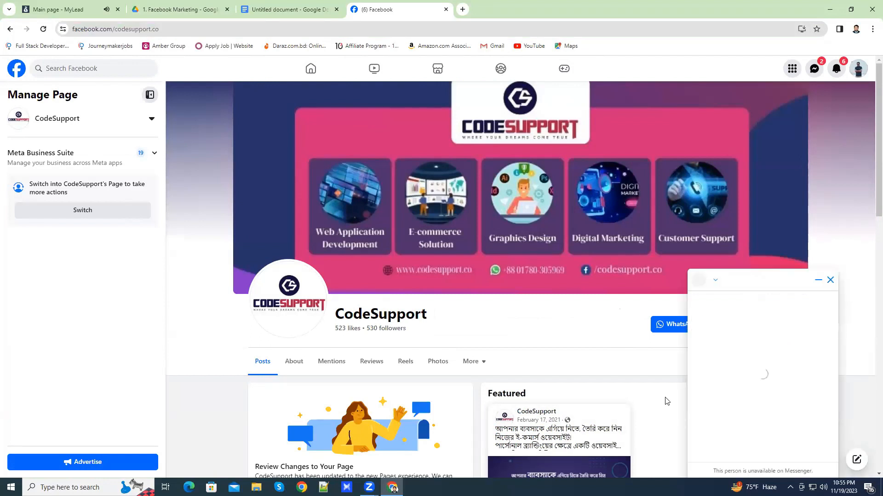
click(736, 280)
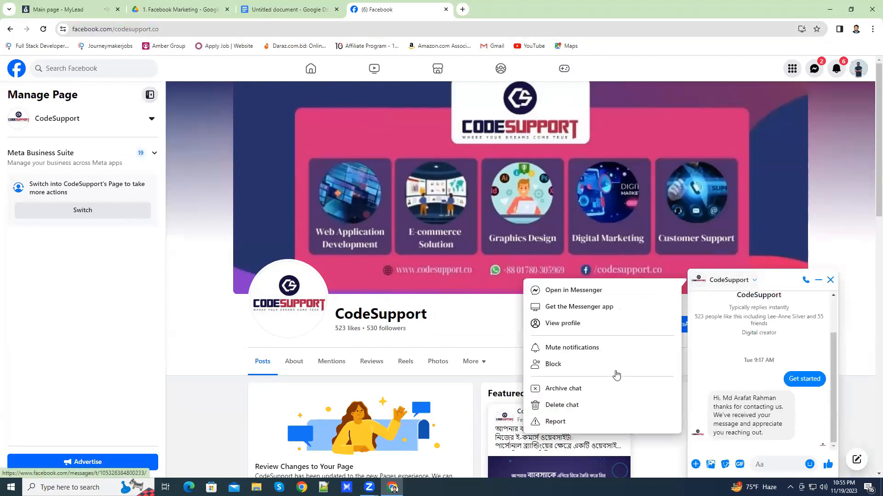
click(578, 412)
click(551, 289)
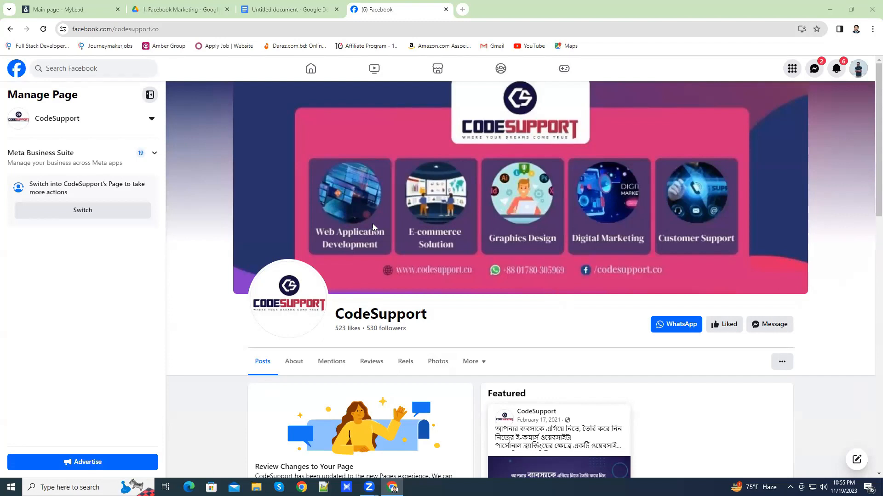
Open a new chat with CodeSupport and frame its greeting and Get started option with a red rectangle in a temporary screen capture
click(775, 327)
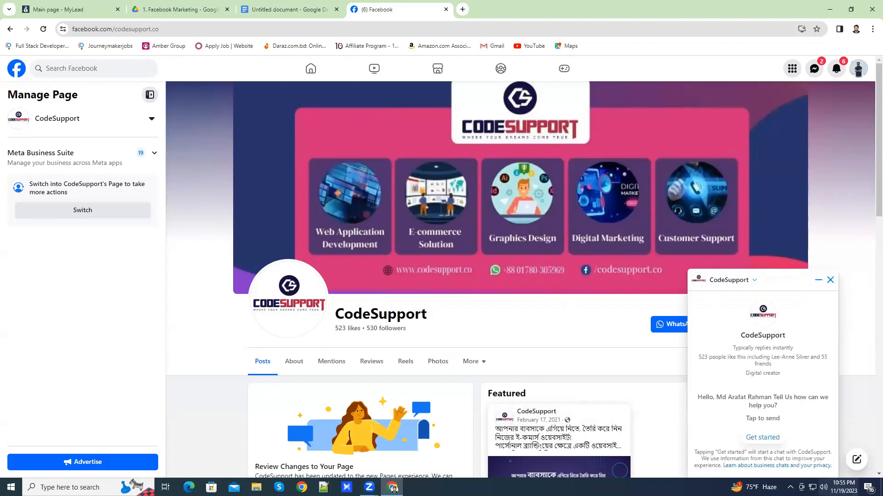
key(Print)
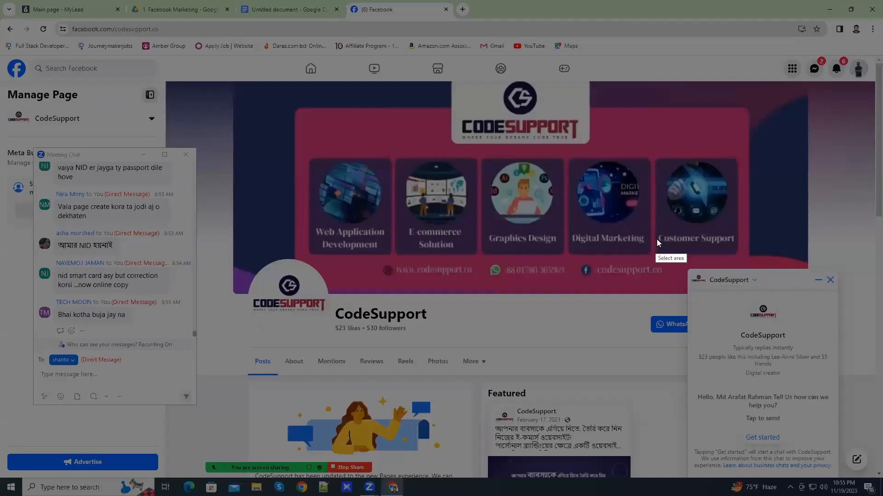
drag(677, 256, 844, 480)
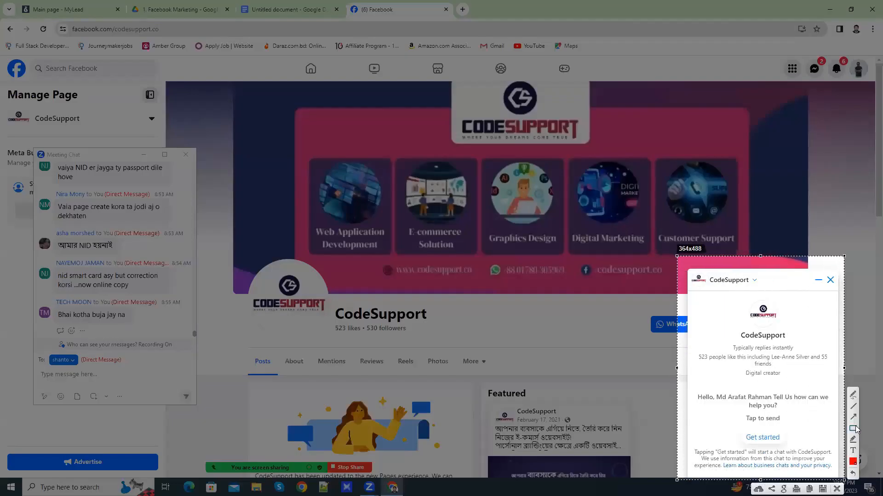
mouse_move(693, 385)
mouse_down()
mouse_move(723, 415)
mouse_move(829, 413)
mouse_move(837, 448)
mouse_up()
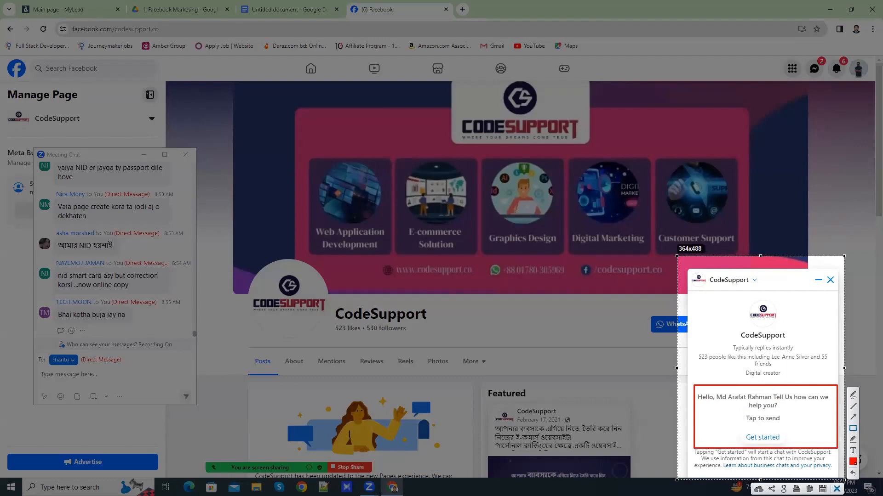
click(836, 488)
click(251, 31)
click(251, 31)
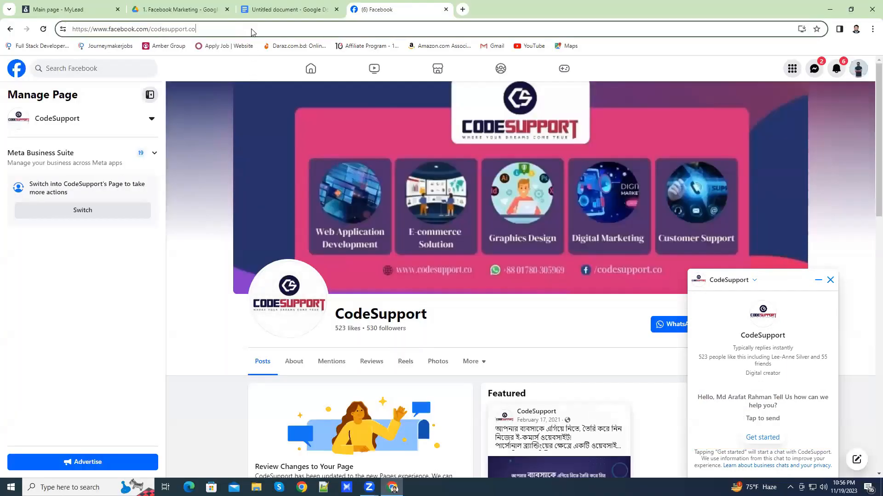
key(ctrl+a)
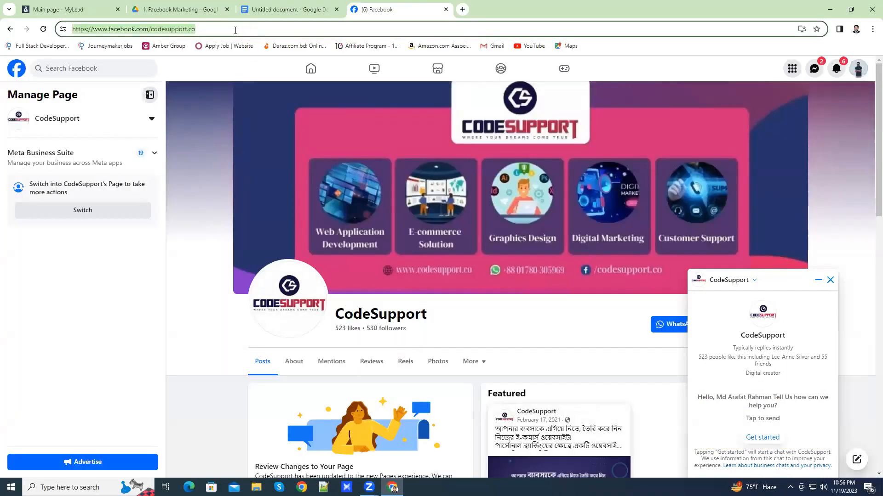
click(195, 103)
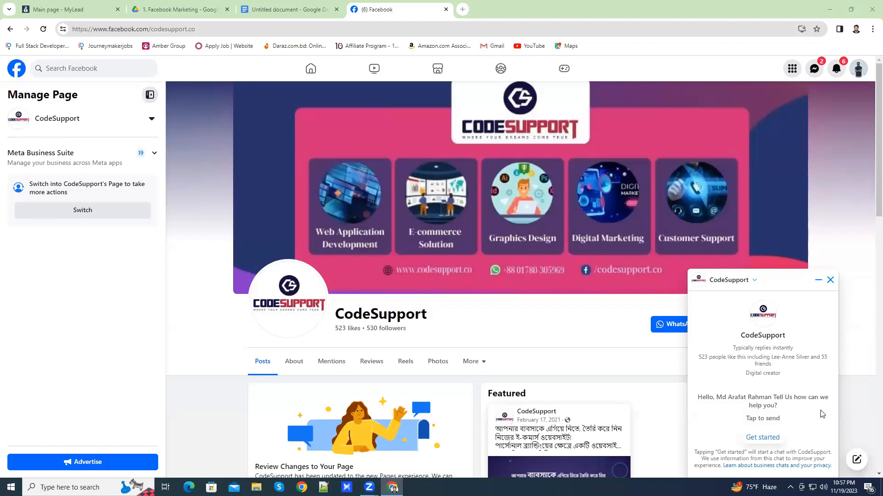
Start the CodeSupport conversation with Get started and highlight the automatic reply text before closing the chat
click(761, 439)
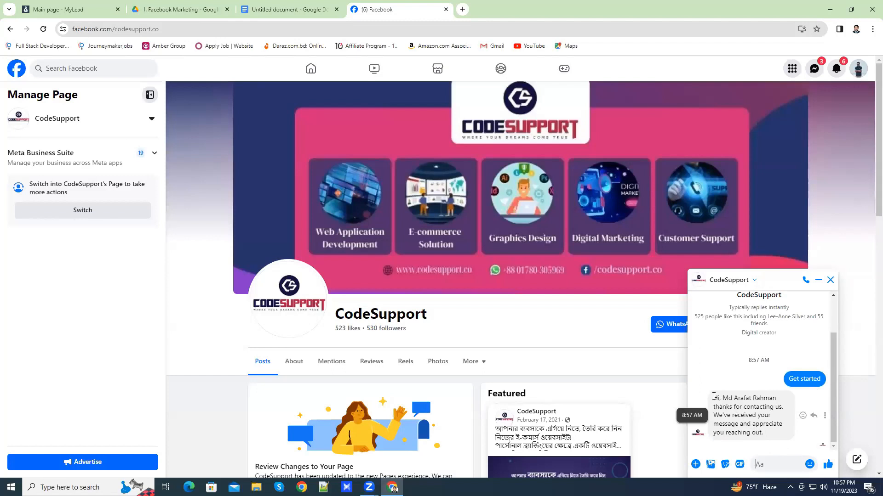
drag(713, 398, 721, 399)
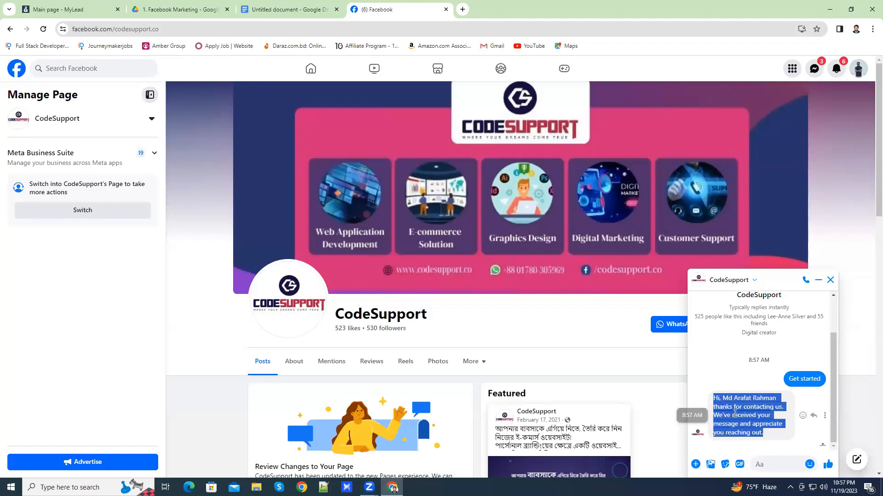
mouse_move(765, 434)
mouse_down()
mouse_move(724, 399)
mouse_move(711, 400)
mouse_move(782, 409)
mouse_move(765, 437)
mouse_up()
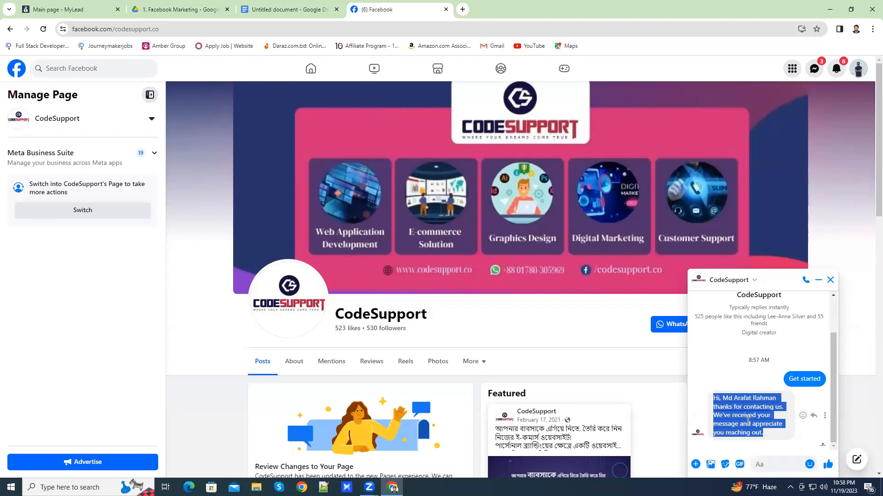
click(830, 280)
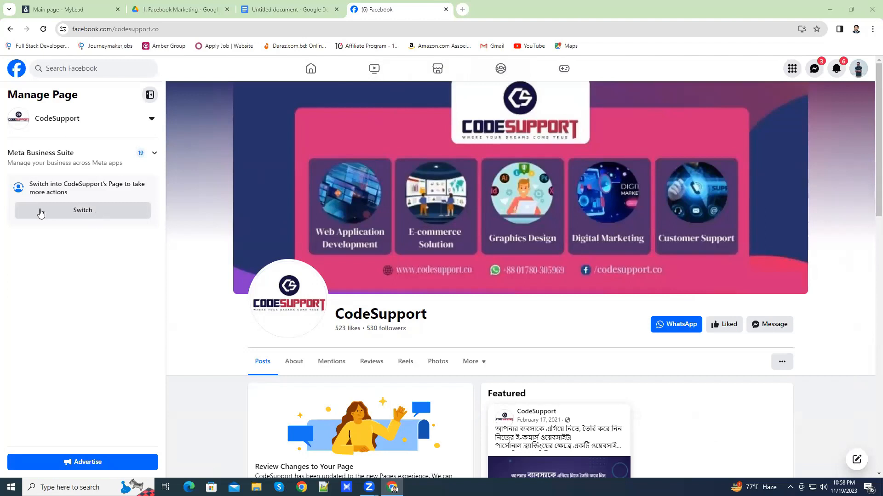
Switch back into the CodeSupport page profile from its Manage Page view
click(68, 211)
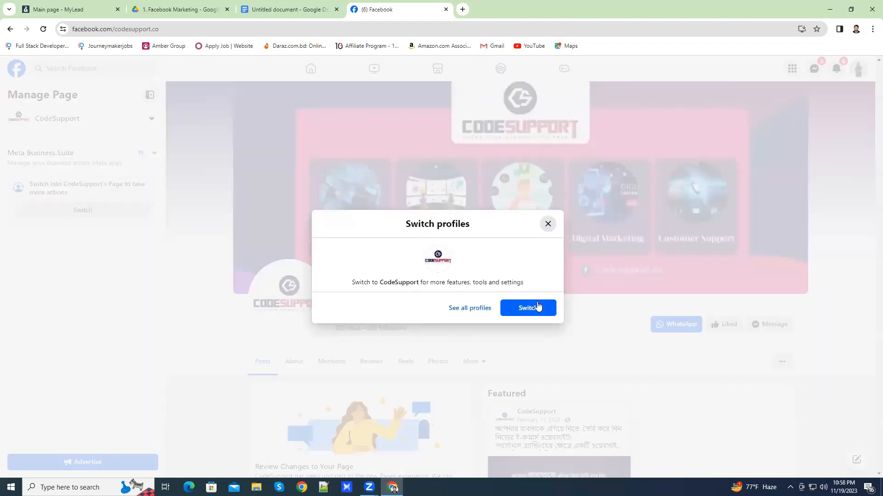
click(536, 305)
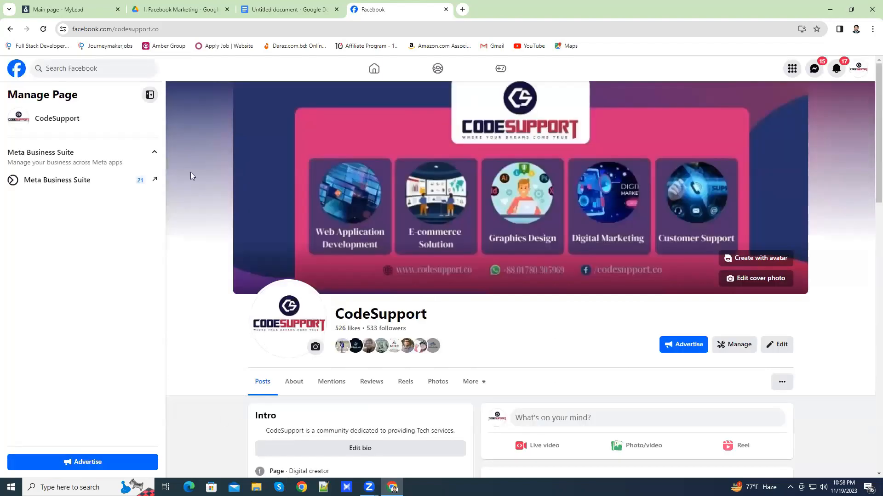
scroll(191, 176, down, 4)
click(144, 411)
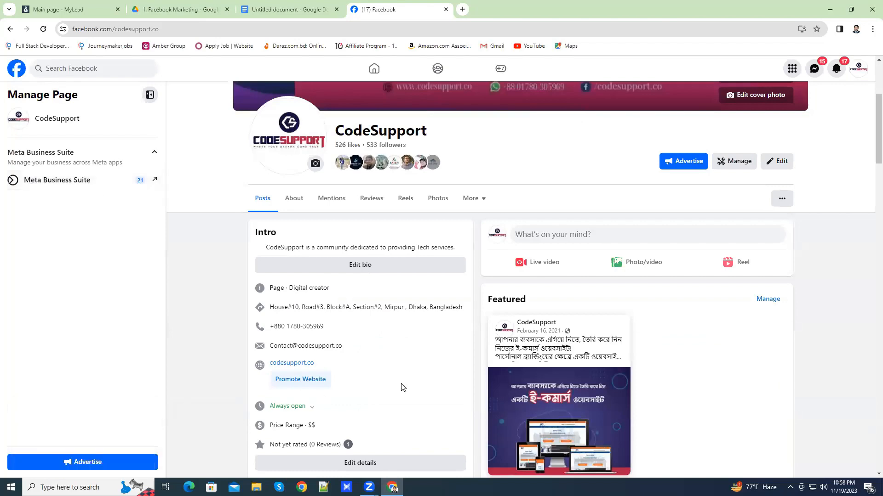
scroll(401, 388, down, 8)
scroll(400, 386, up, 8)
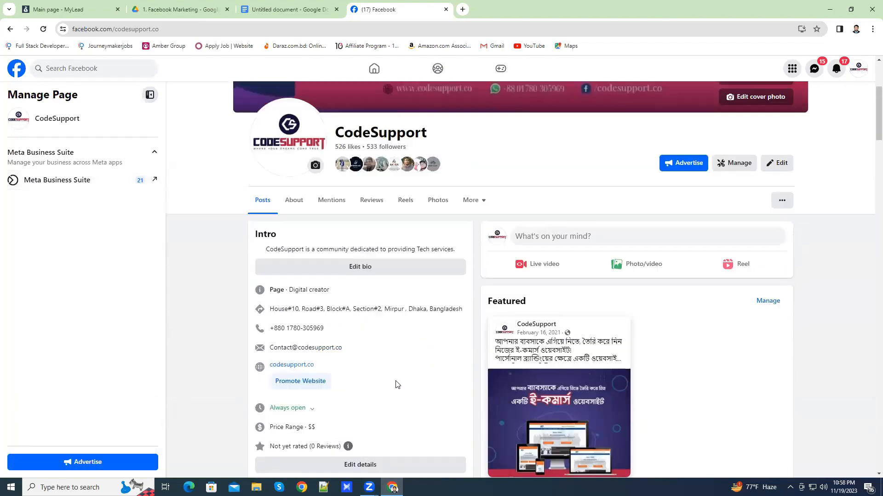
scroll(397, 385, up, 4)
scroll(475, 302, down, 4)
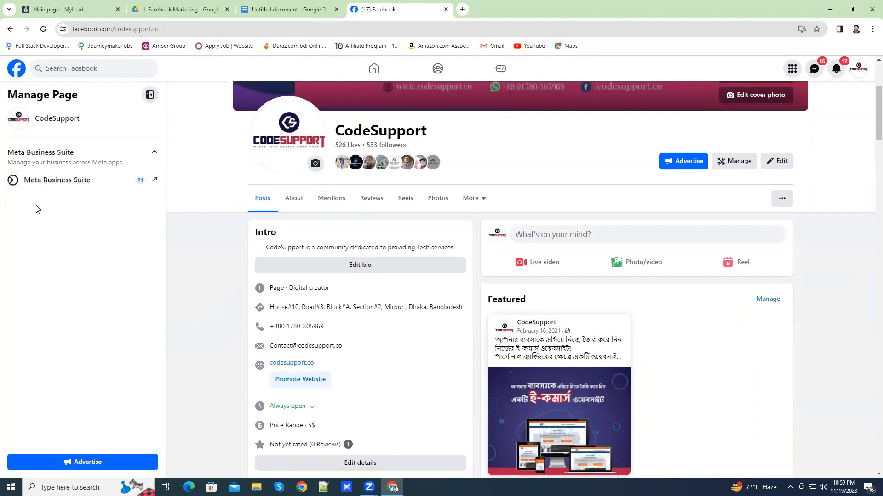
Mark the Meta Business Suite link in a temporary screen capture, discard the capture, and open Meta Business Suite for CodeSupport
key(Print)
drag(1, 135, 184, 204)
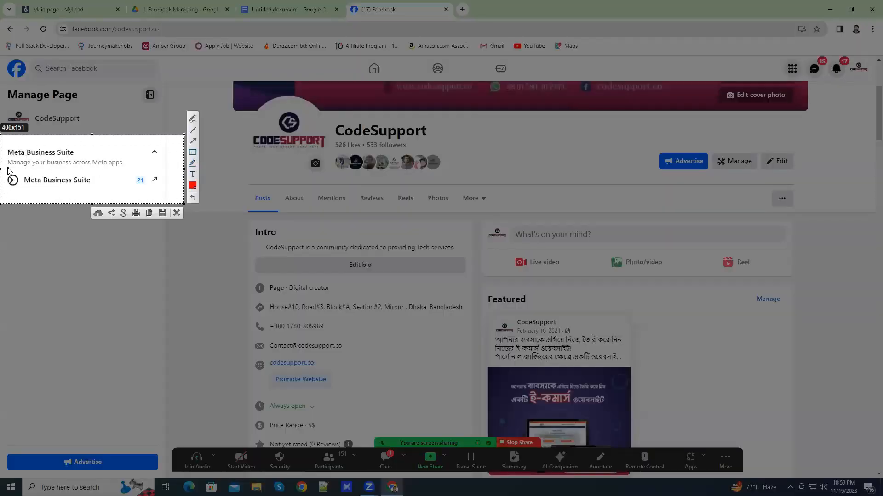
mouse_move(4, 170)
mouse_down()
mouse_move(57, 194)
mouse_move(164, 197)
mouse_move(95, 190)
mouse_up()
click(177, 213)
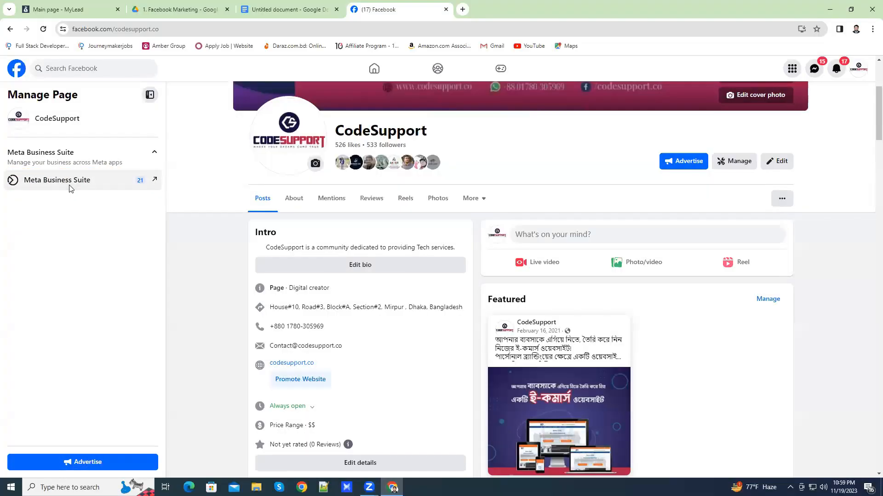
click(70, 186)
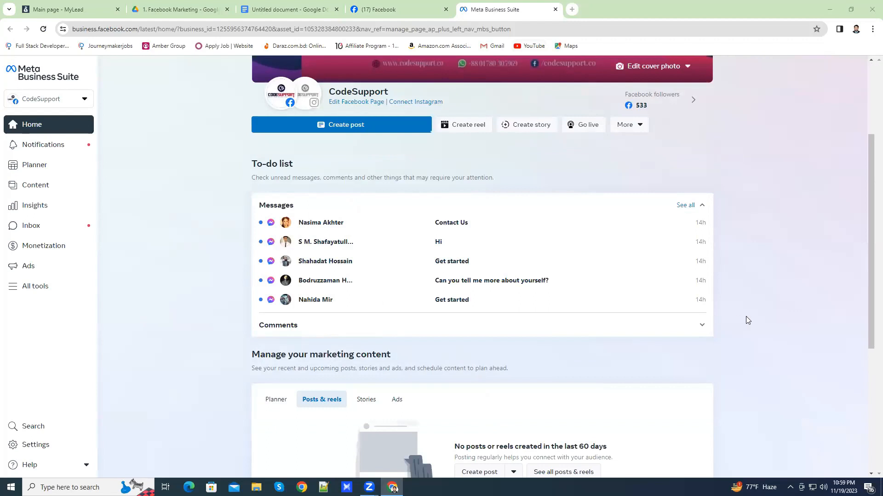
Frame the Inbox entry with a red rectangle in a temporary screen capture, discard it, and open the Inbox
scroll(670, 211, up, 3)
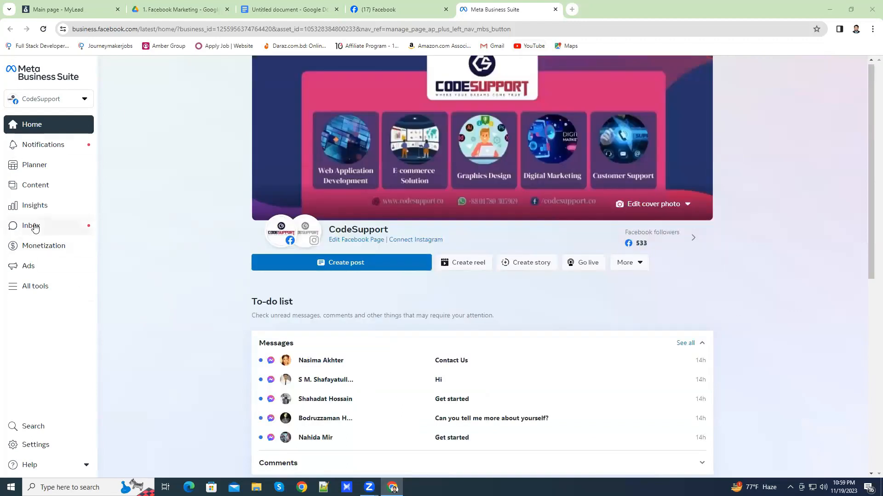
key(Print)
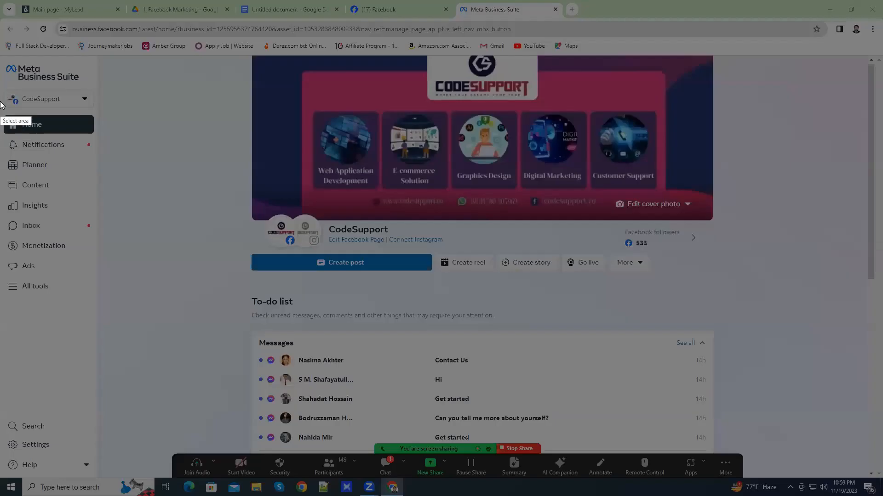
drag(1, 101, 154, 335)
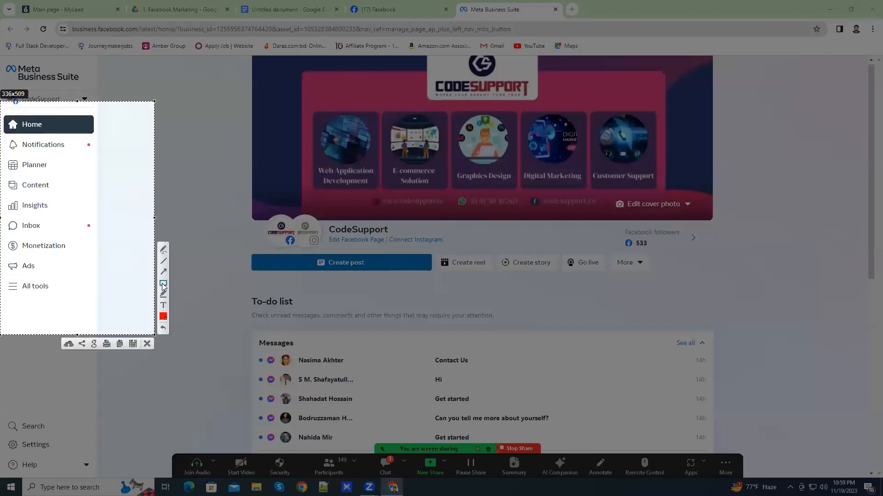
click(163, 283)
mouse_move(3, 215)
mouse_down()
mouse_move(56, 237)
mouse_move(101, 239)
mouse_move(93, 238)
mouse_up()
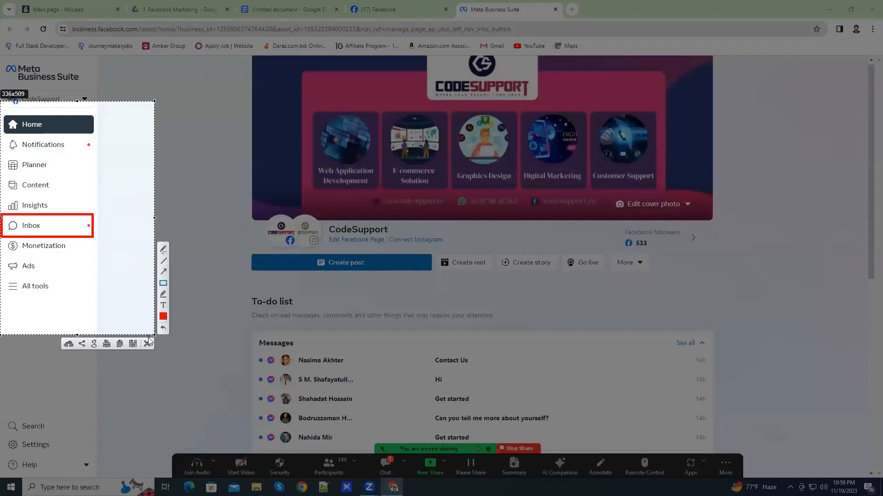
click(147, 345)
click(52, 227)
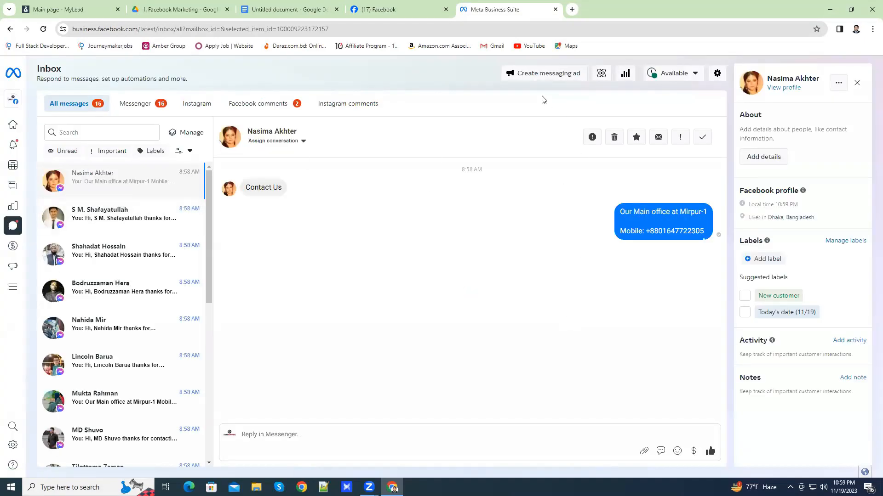
Frame the Inbox's Automations option with a red rectangle in temporary screen captures, discard them, and open the Automations page
key(Print)
drag(457, 37, 763, 131)
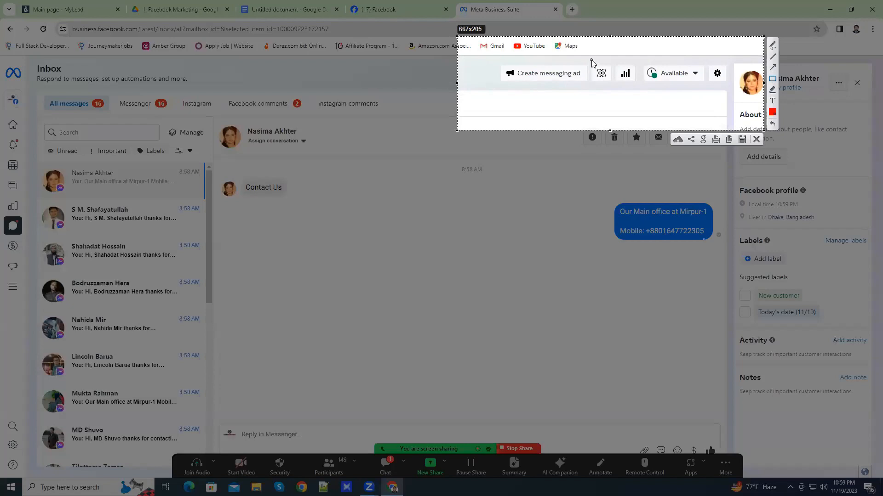
drag(591, 58, 612, 86)
drag(586, 56, 616, 88)
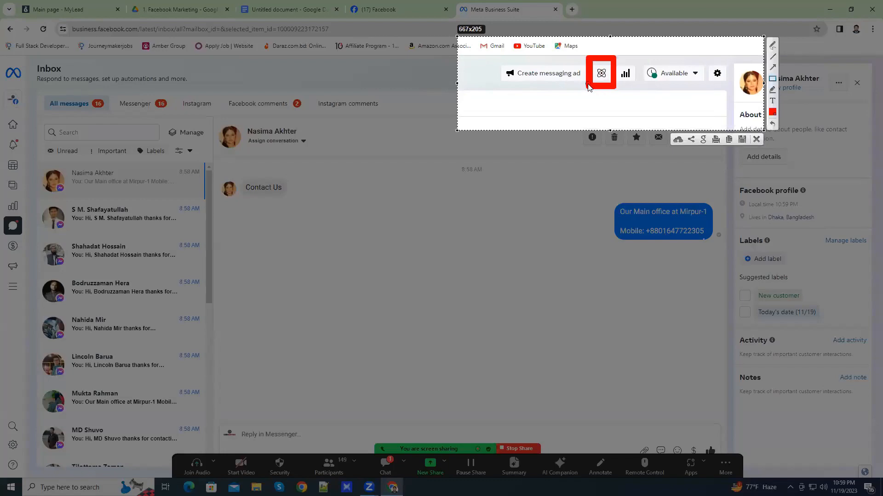
click(756, 139)
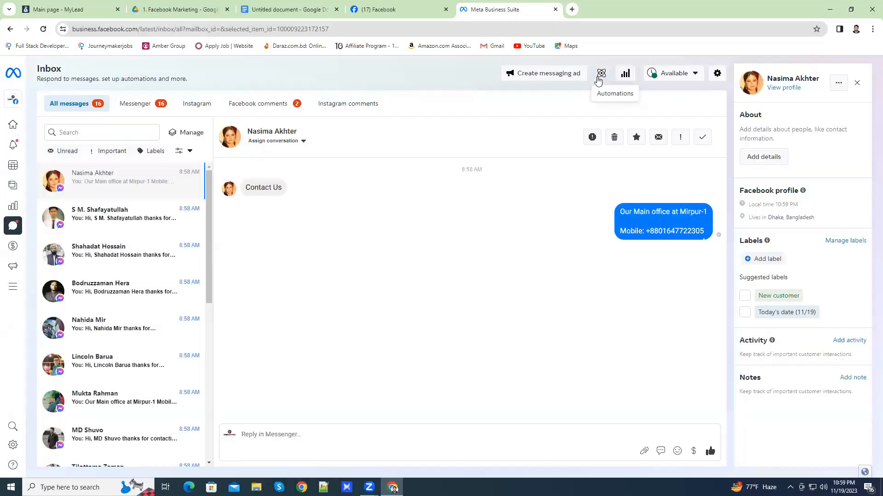
key(alt+shift+t)
drag(456, 31, 754, 122)
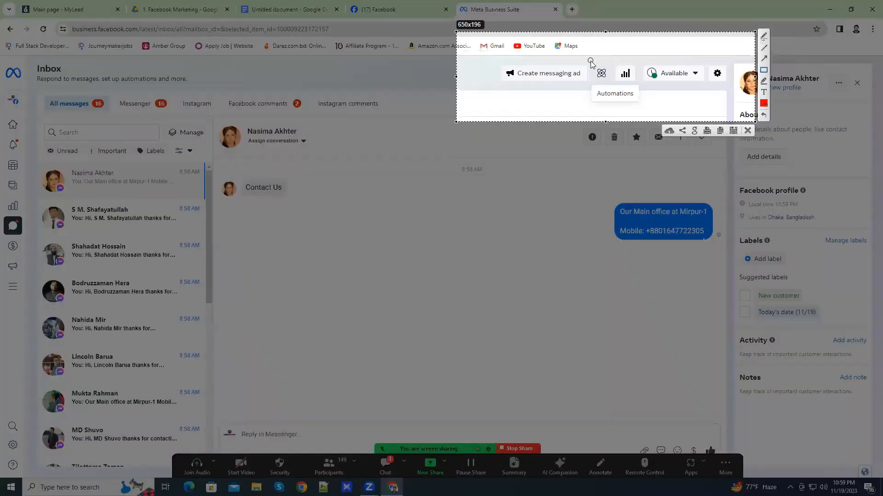
mouse_move(578, 77)
mouse_down()
mouse_move(616, 103)
mouse_move(646, 104)
mouse_up()
click(748, 131)
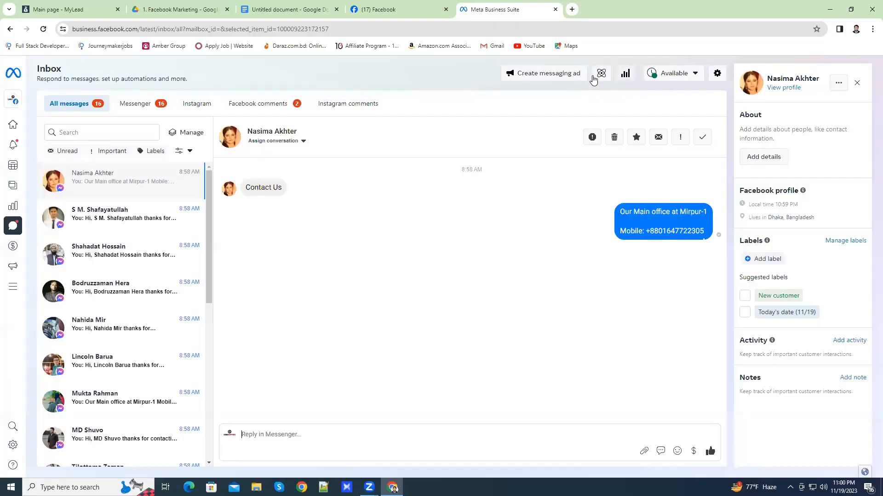
click(600, 74)
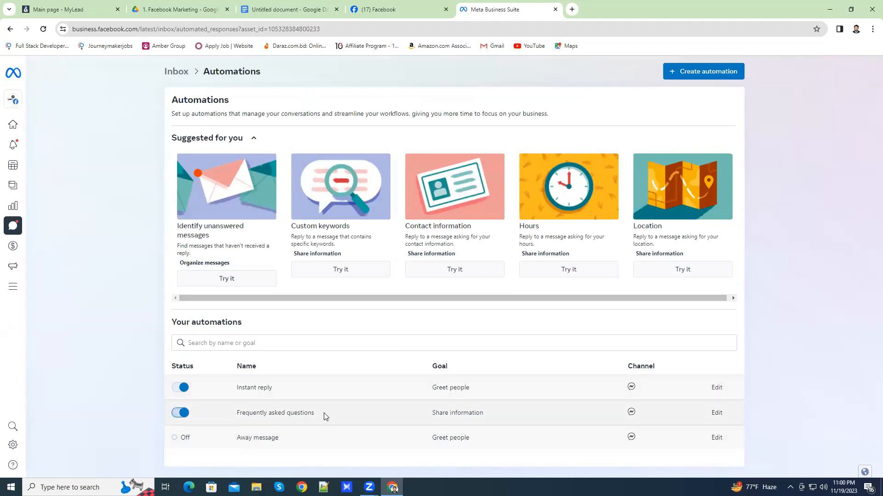
Highlight the Frequently asked questions entry under Your automations, and clear the highlight
drag(274, 413, 316, 415)
click(289, 412)
drag(239, 415, 322, 414)
click(472, 4)
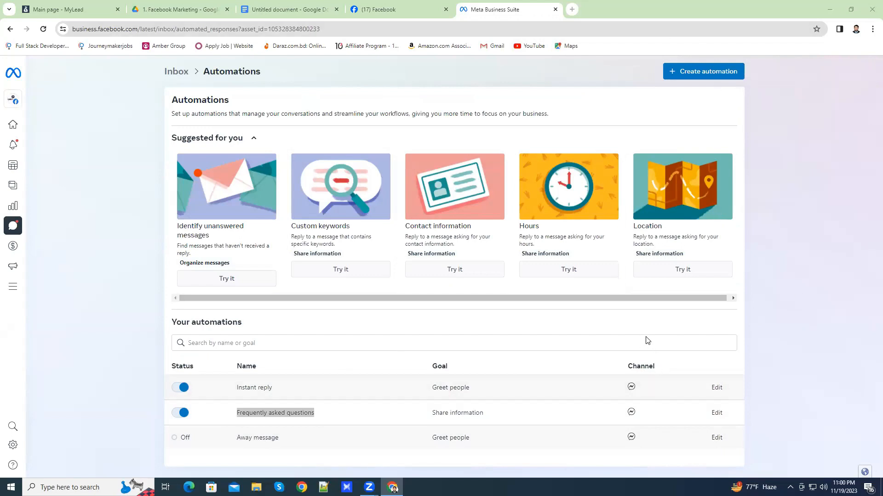
click(185, 438)
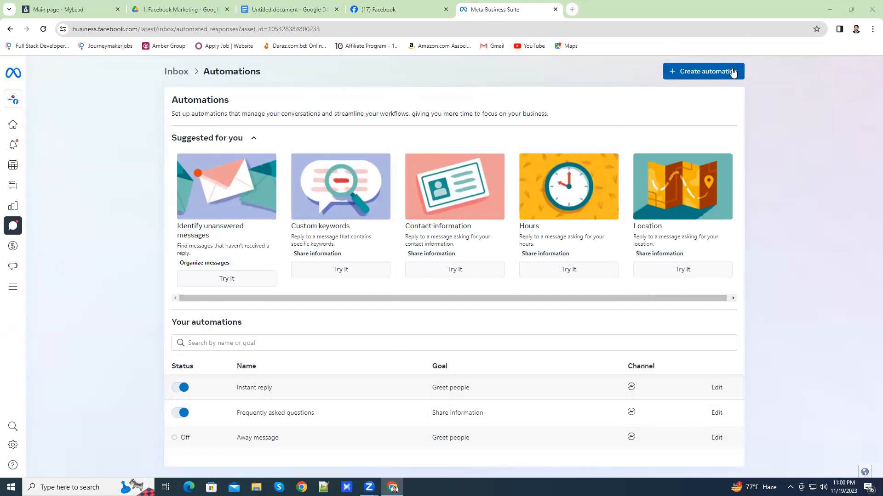
Mark the Create automation option in a temporary screen capture, discard the capture, and start creating an automation
key(Print)
drag(592, 17, 798, 135)
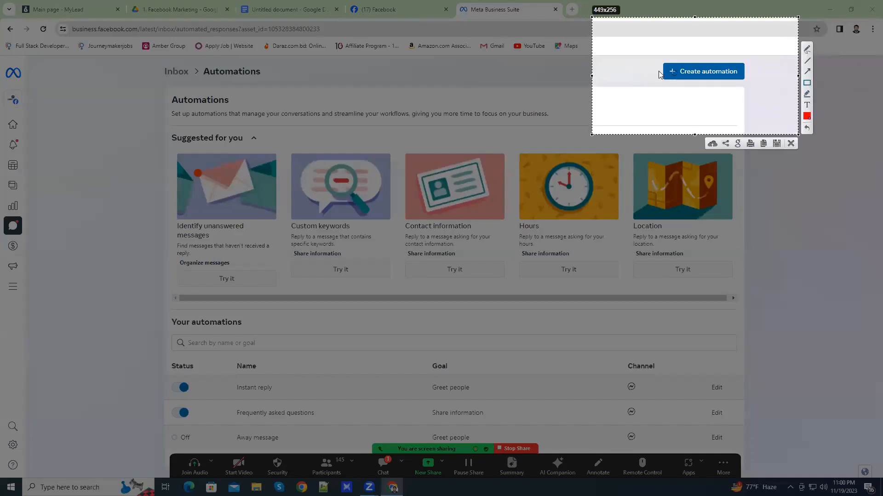
drag(646, 47, 757, 92)
click(791, 143)
click(710, 75)
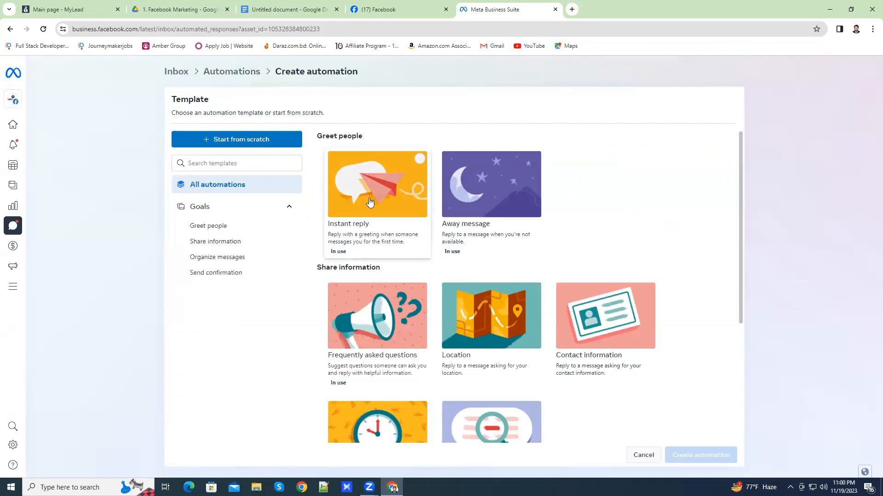
Look through the automation templates and open the Away message automation for editing
scroll(582, 224, down, 2)
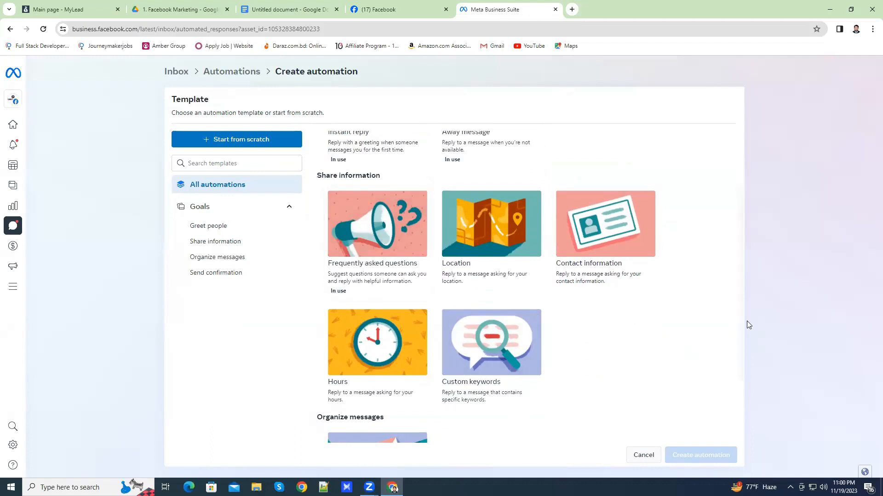
scroll(460, 350, down, 1)
scroll(460, 349, down, 2)
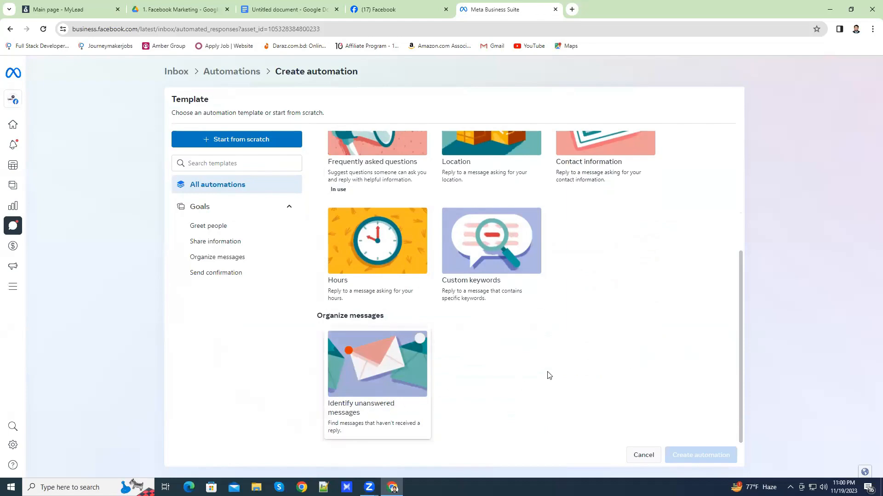
scroll(519, 358, up, 5)
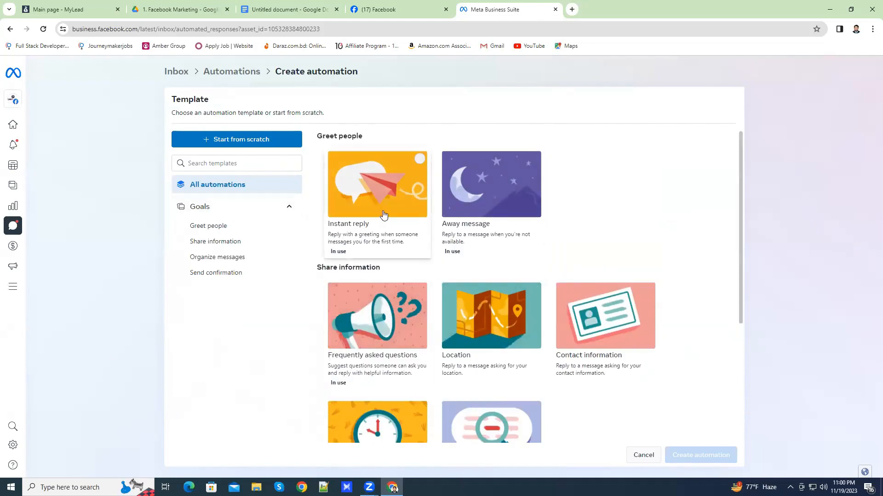
click(484, 223)
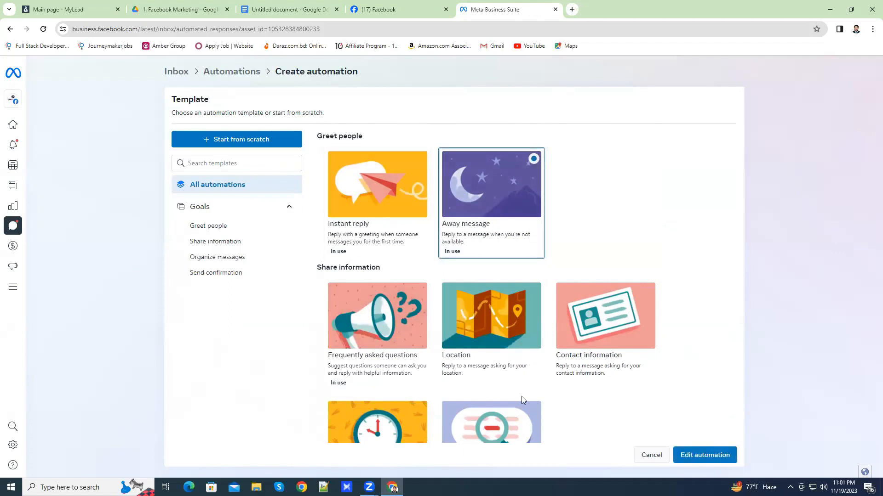
click(708, 455)
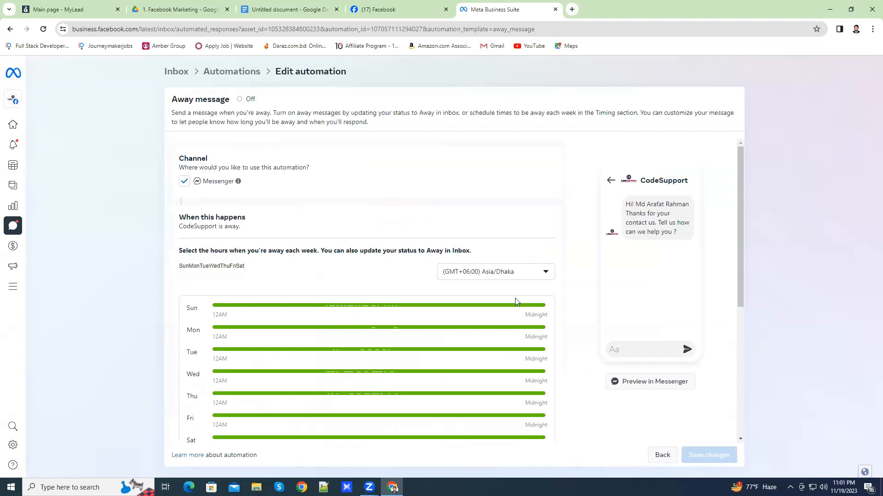
Examine the Away message automation's channel, weekly hours and message text, highlighting the message in the Messenger preview
scroll(515, 298, down, 3)
scroll(364, 368, down, 3)
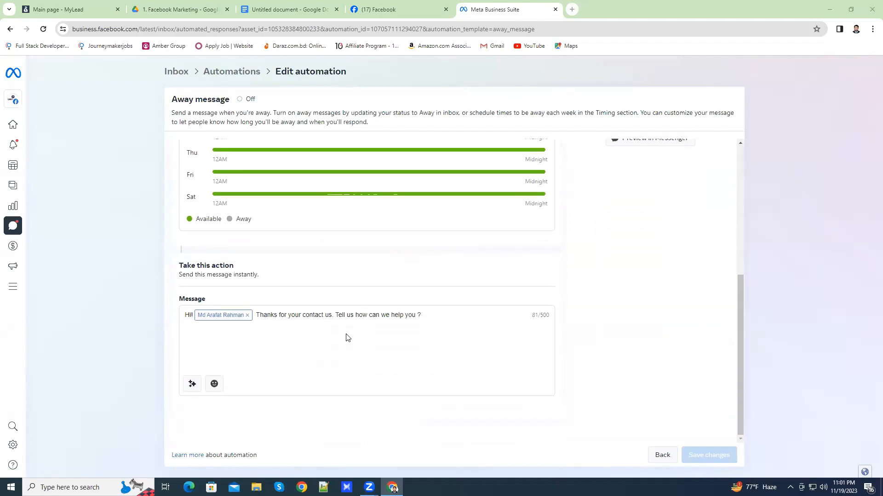
scroll(288, 339, up, 5)
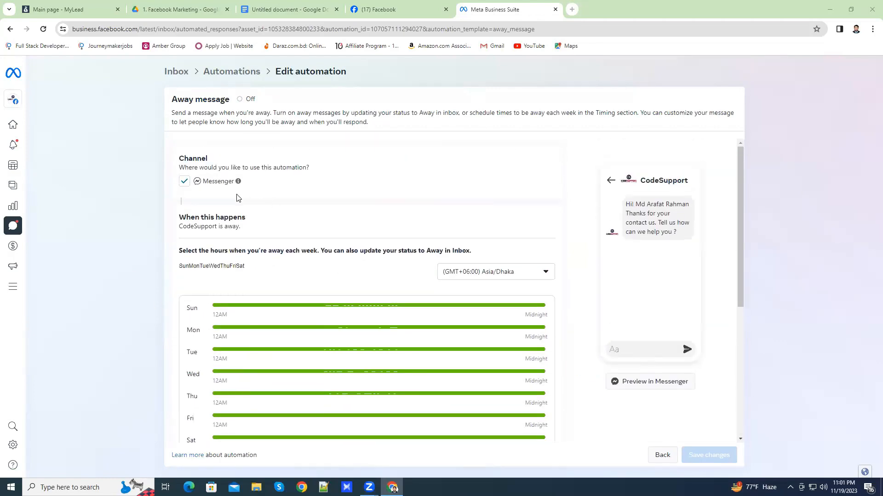
scroll(431, 248, down, 4)
scroll(582, 236, up, 4)
scroll(384, 302, down, 5)
scroll(361, 308, down, 1)
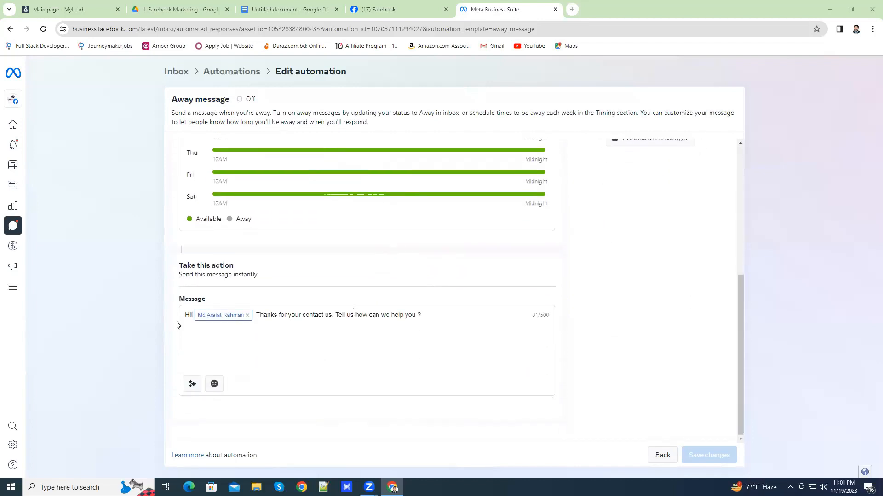
scroll(282, 278, up, 5)
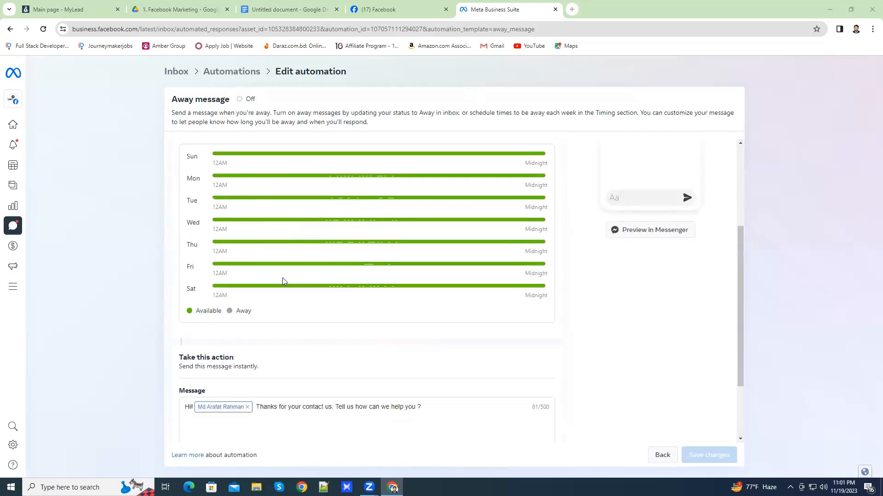
scroll(283, 281, up, 1)
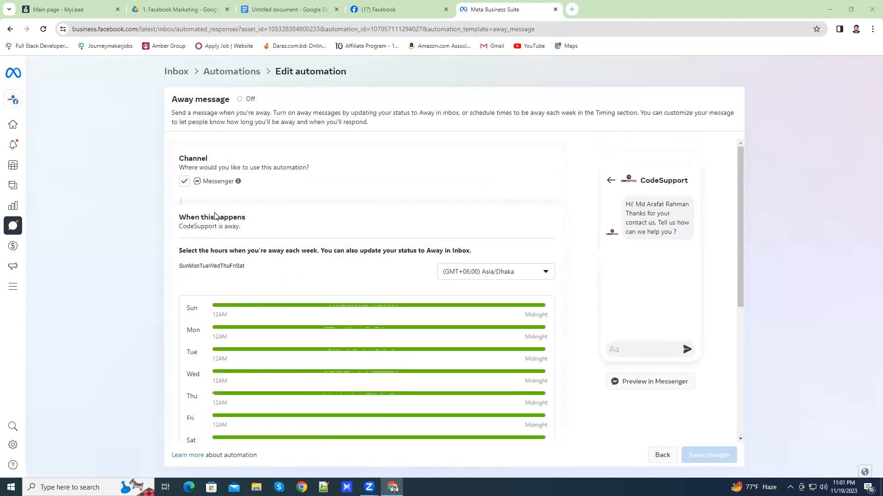
scroll(289, 299, down, 3)
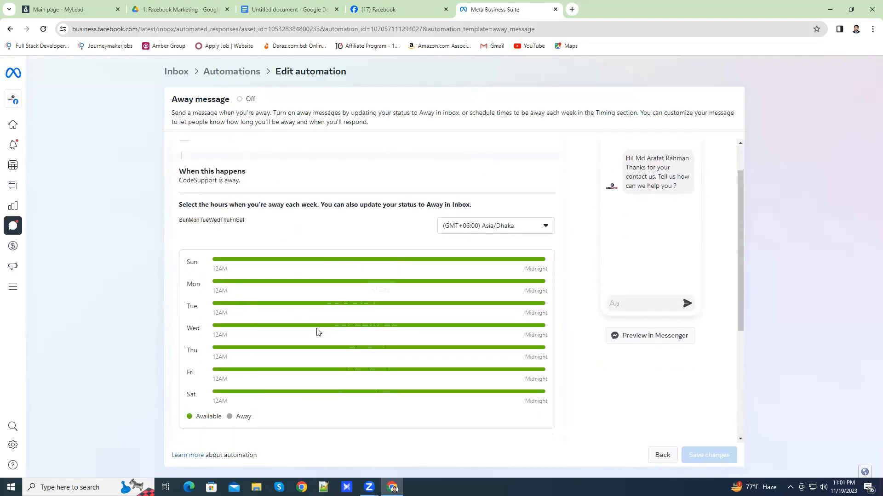
scroll(414, 331, up, 1)
scroll(400, 340, up, 1)
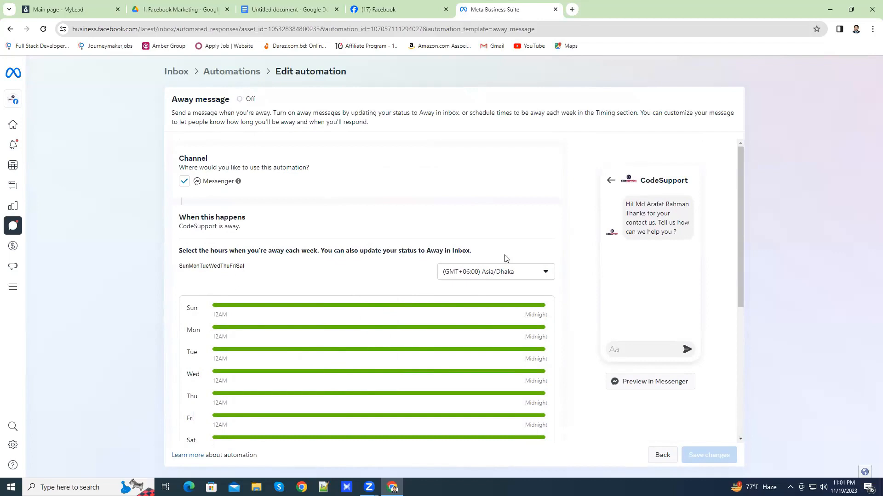
scroll(584, 317, down, 5)
scroll(357, 343, up, 5)
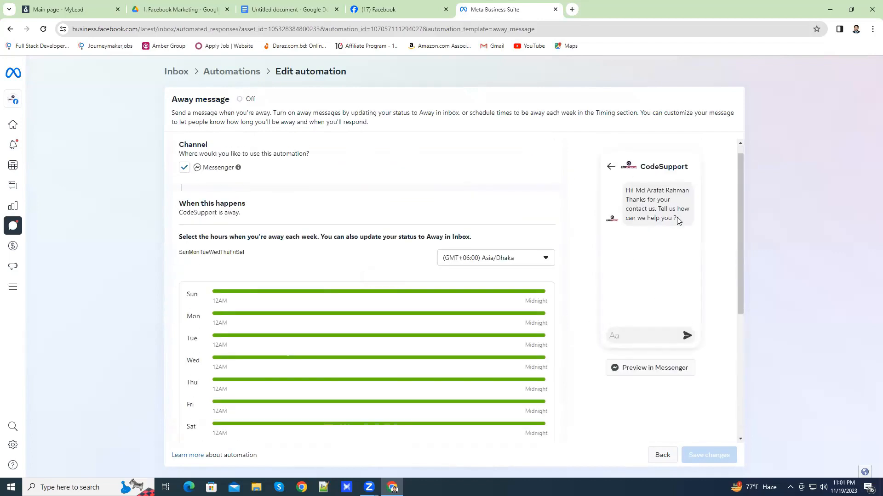
drag(677, 219, 626, 186)
click(642, 201)
Return to the templates, open the Instant reply automation for editing, and highlight its message text
click(662, 455)
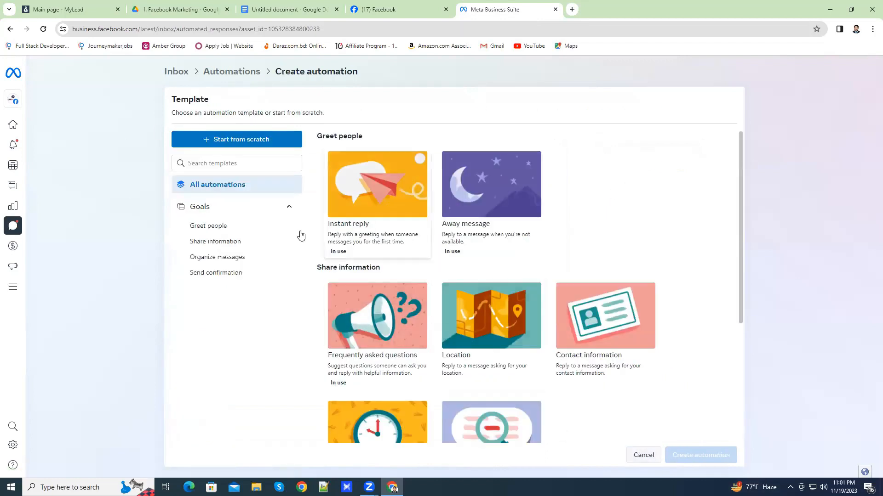
click(377, 215)
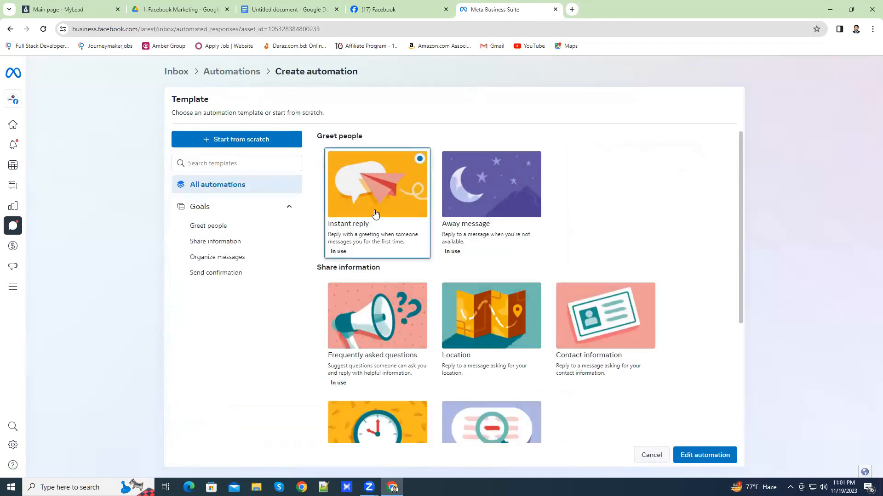
click(701, 456)
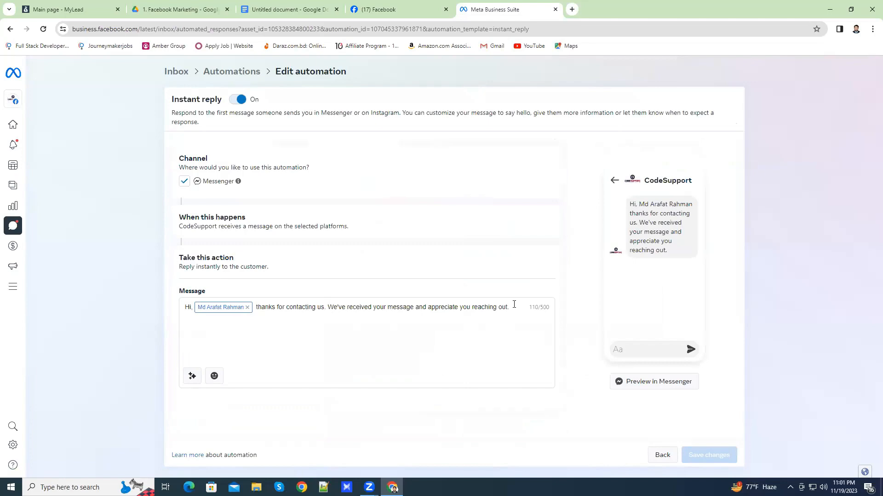
drag(512, 307, 181, 305)
click(400, 366)
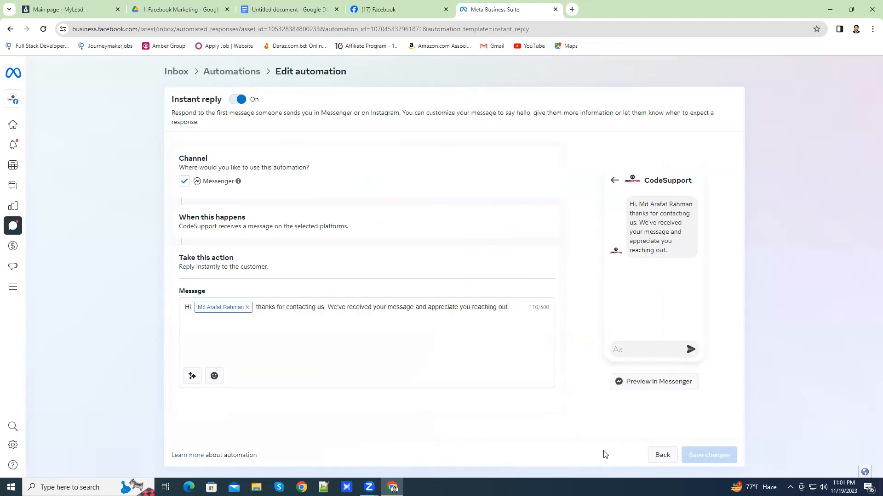
Return to the automation templates and open the Frequently asked questions automation for editing
click(663, 455)
scroll(428, 252, down, 3)
click(386, 213)
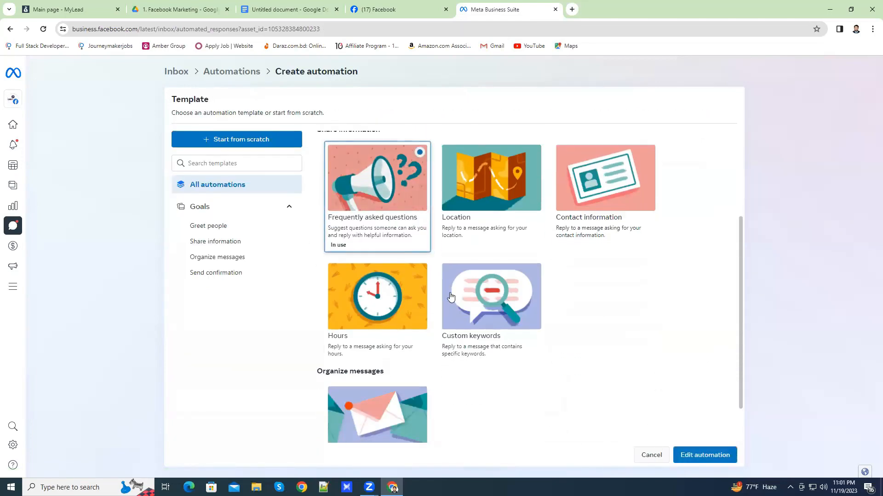
click(703, 455)
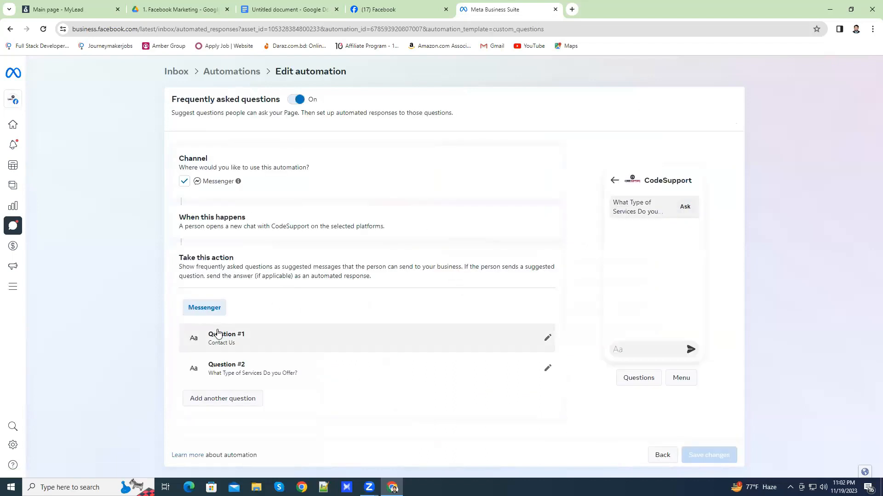
Expand the Contact Us question, highlight its message text, and delete the question
click(547, 339)
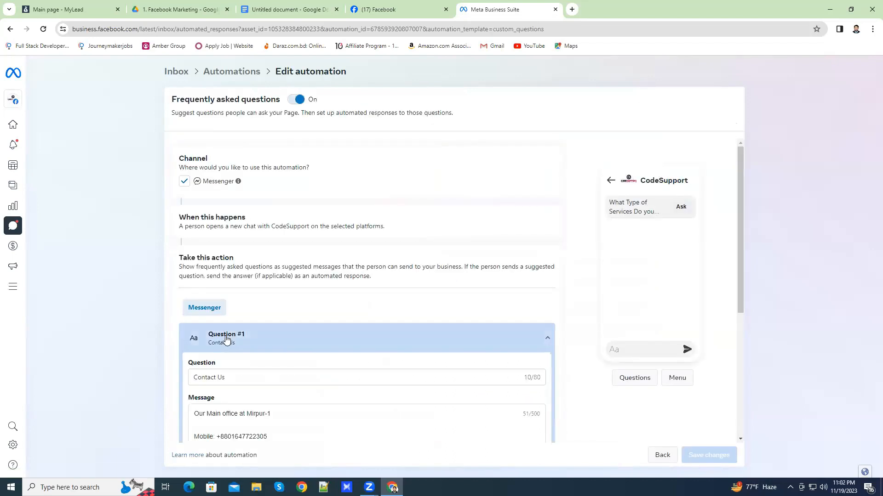
scroll(230, 338, down, 2)
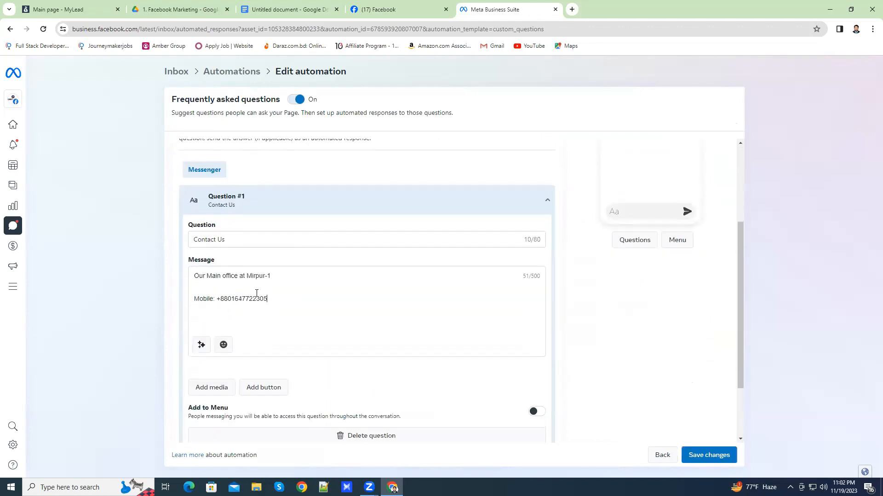
drag(269, 299, 185, 275)
click(277, 290)
scroll(272, 335, down, 1)
click(377, 390)
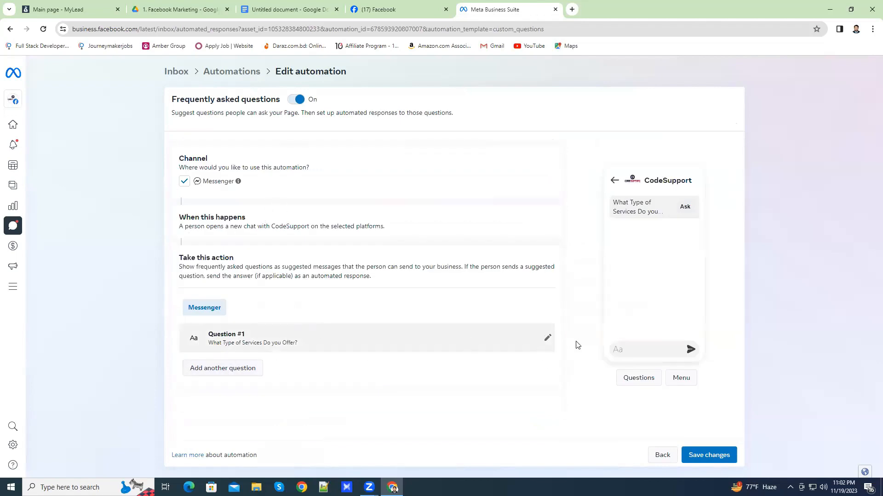
Delete the remaining "What Type of Services Do you Offer?" question and save the automation
click(548, 339)
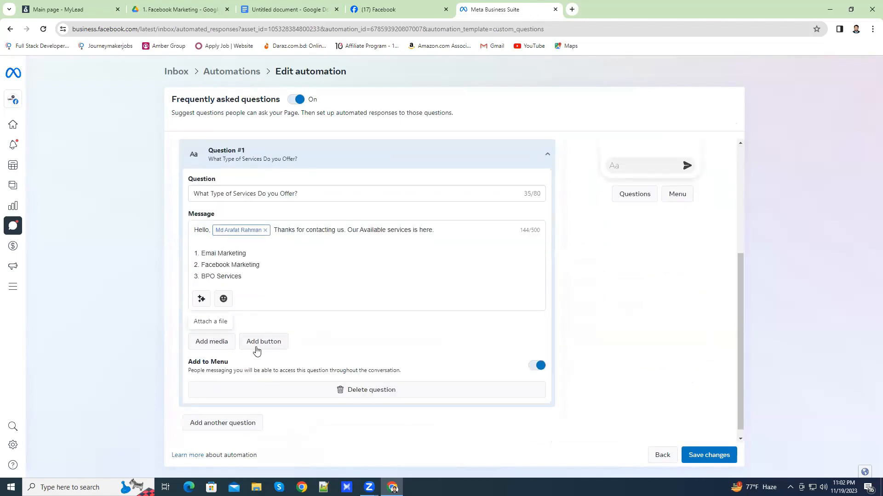
click(404, 391)
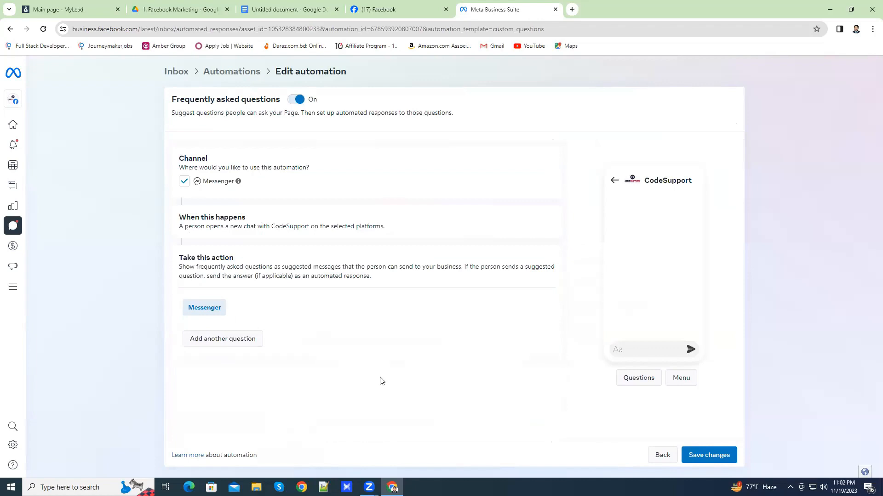
click(709, 455)
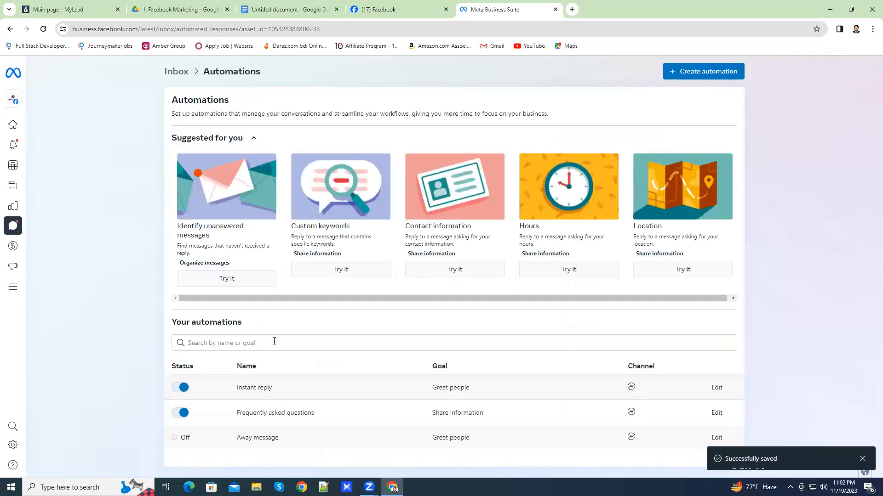
Reopen the Frequently asked questions automation from the templates, add a new question, and expand its fields for editing
click(697, 73)
click(364, 326)
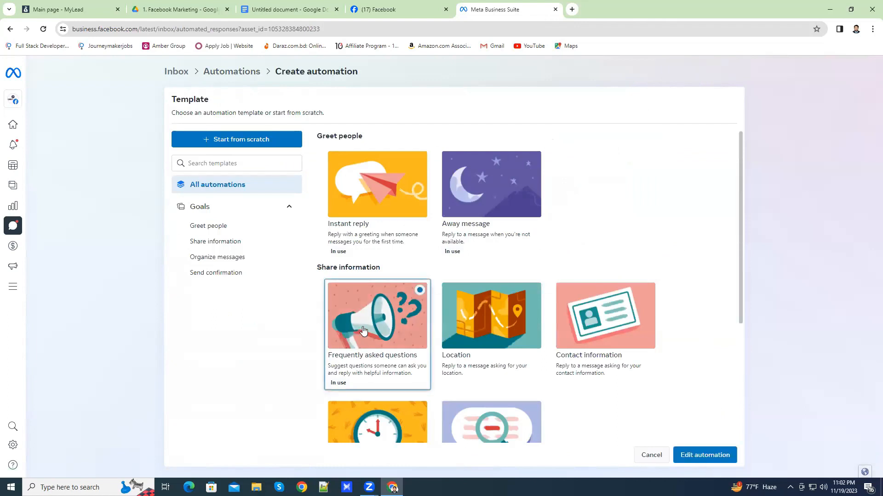
click(726, 461)
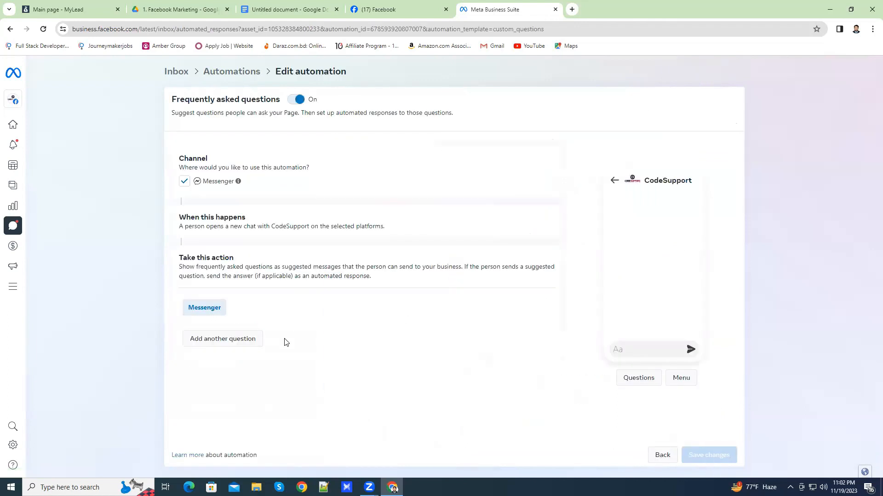
click(242, 339)
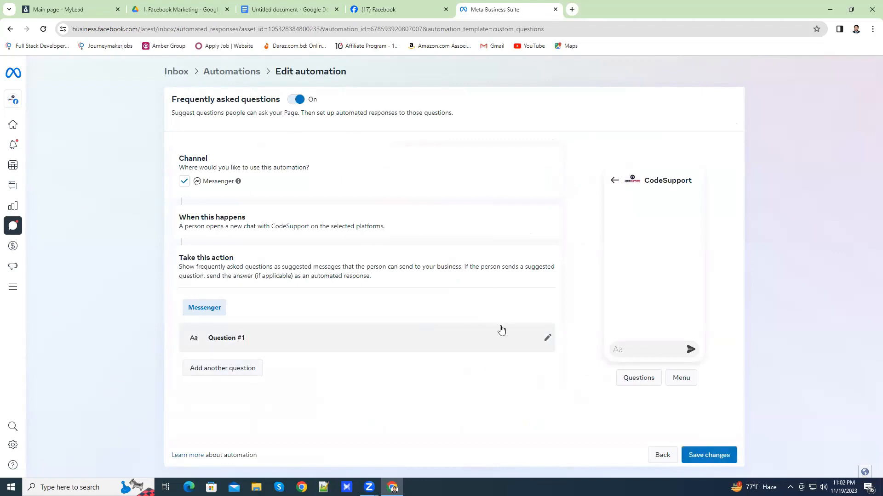
click(547, 340)
scroll(368, 299, down, 3)
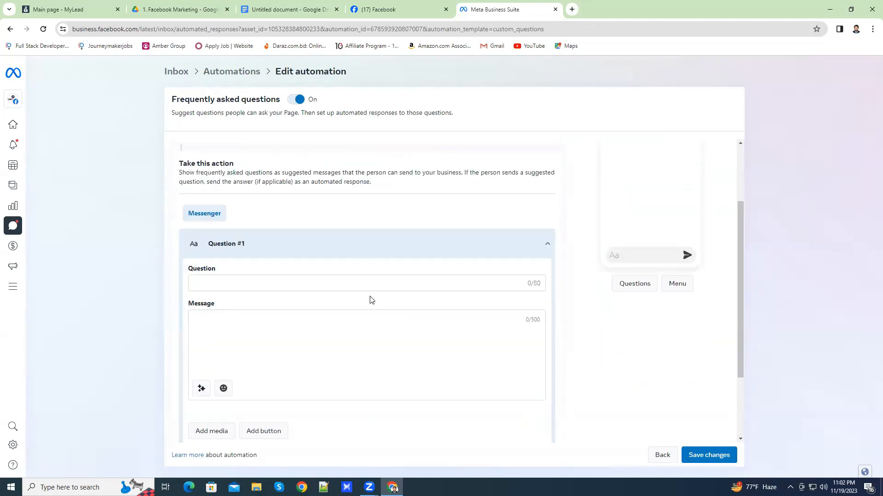
Enter "What Service Do You Offer?" as the text of Question #1
click(270, 236)
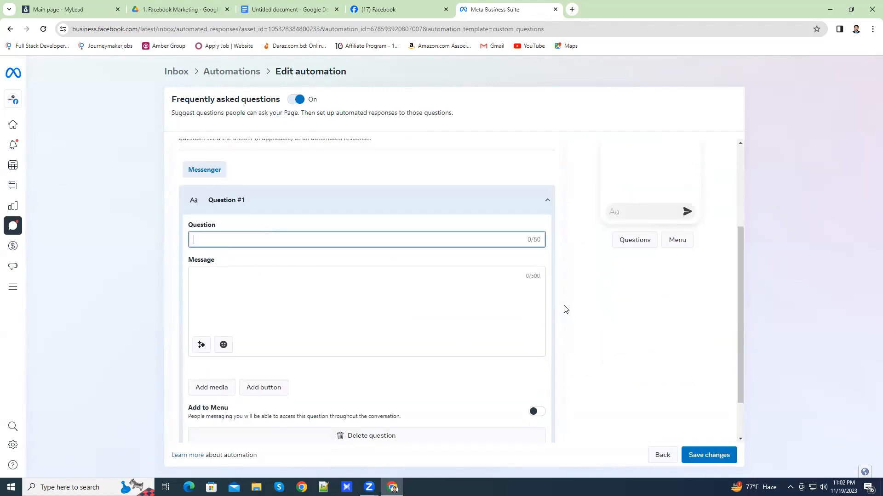
scroll(564, 308, down, 1)
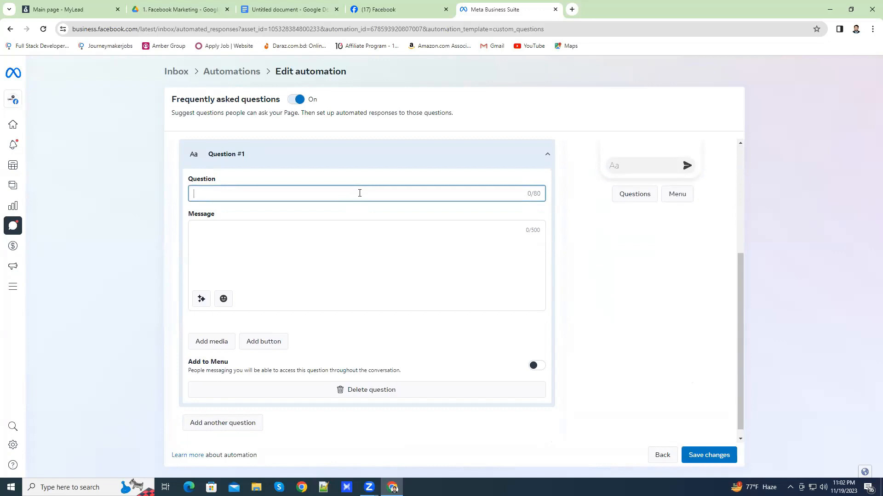
text(Howat)
key(BackSpace)
key(BackSpace)
text(What Ser)
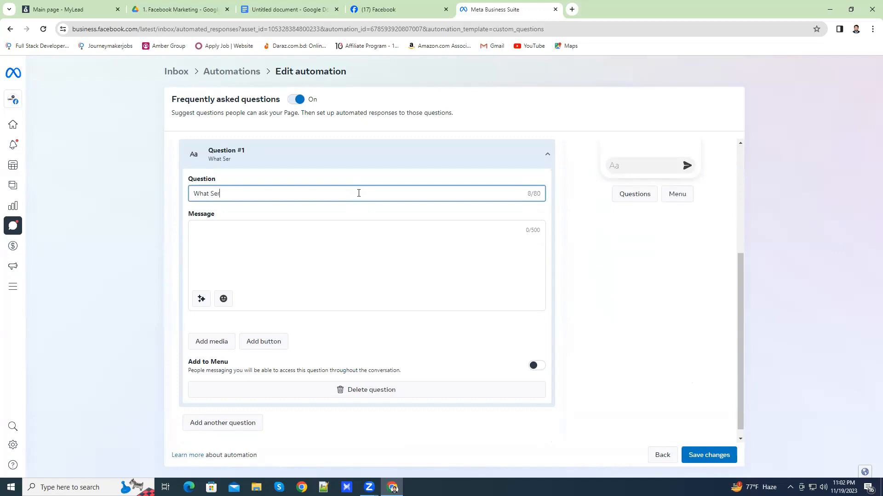
text(vice Do You Offer)
Write the answer "Our Available Services is." with a numbered list: Social Media Marketing, Search Engine Optiomization, Email Marketing, Lead Generation
click(261, 267)
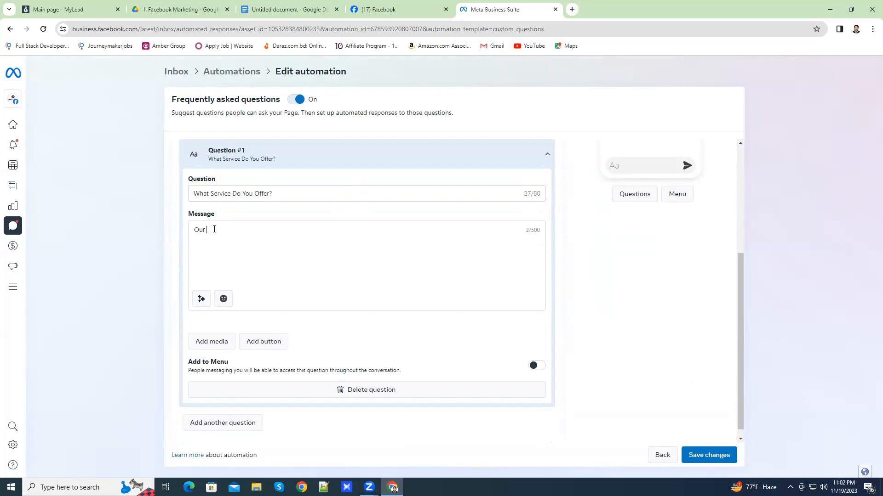
text(Our Available Service sis)
text(ial Media Marketing 2. S)
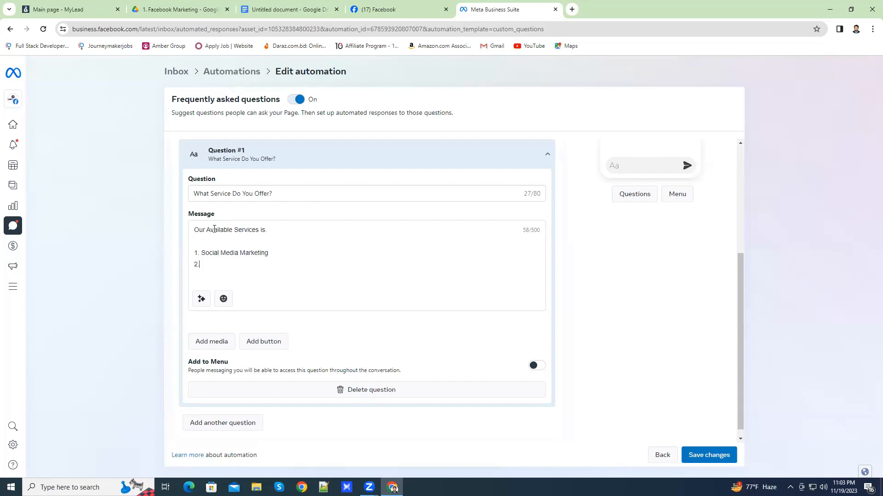
text(ea)
text(rch Engine)
text( Opt)
text(iomization )
text(3. )
text(Email Ma)
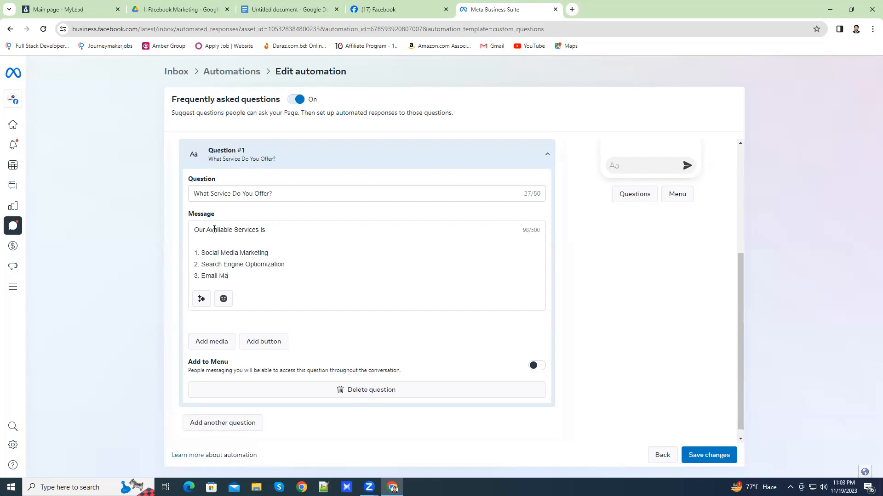
text(rketing)
key(Return)
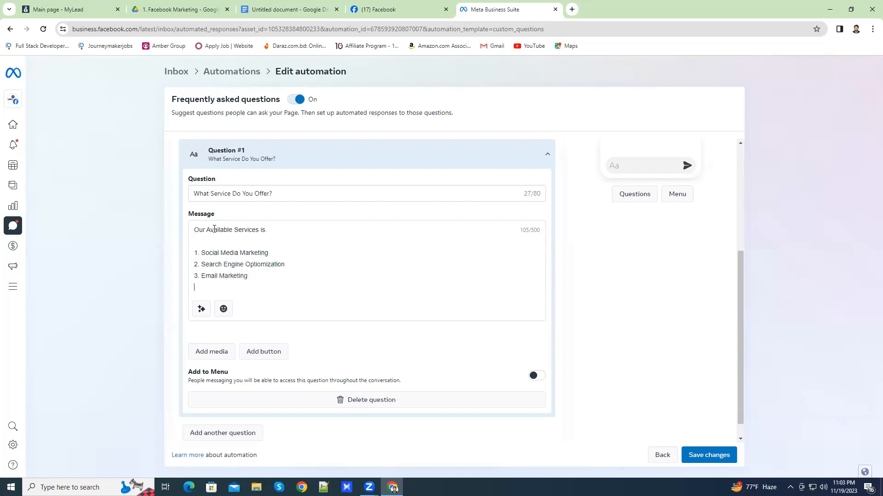
text(4. Lead Generation)
Start the answer message with "HI," followed by the full name of recipient personalization field
click(195, 229)
text(Hi,)
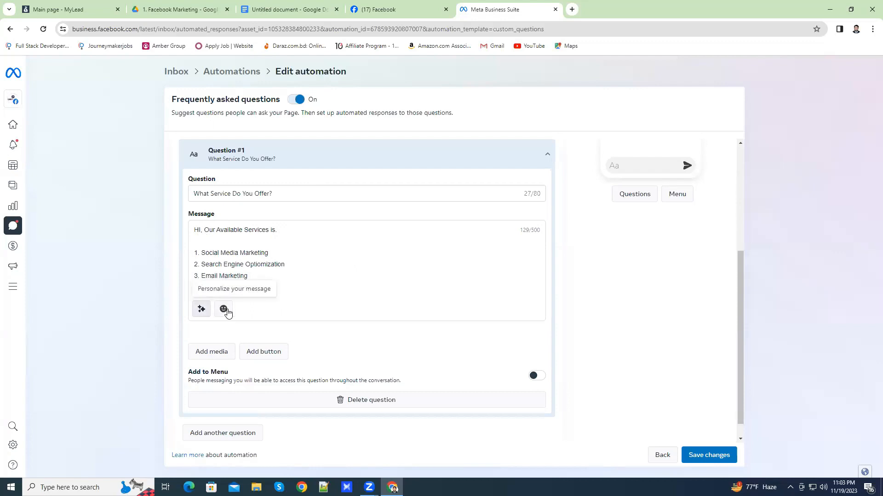
click(199, 311)
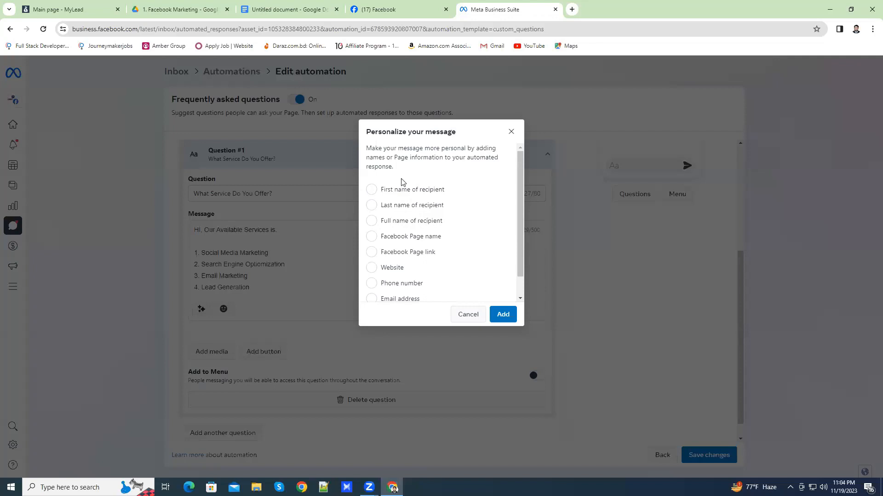
click(408, 224)
click(504, 317)
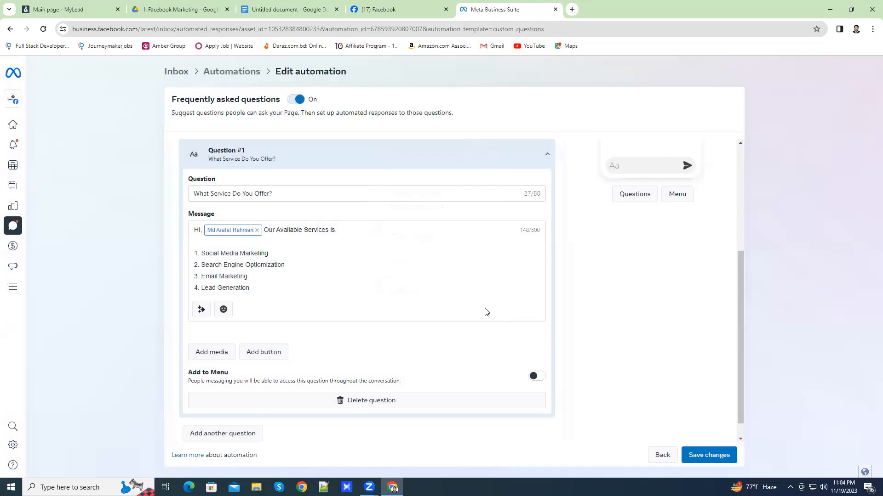
Insert "Thank for contacting Us." between the recipient's name and the list introduction in the answer message
text(Thank f)
text(or conta)
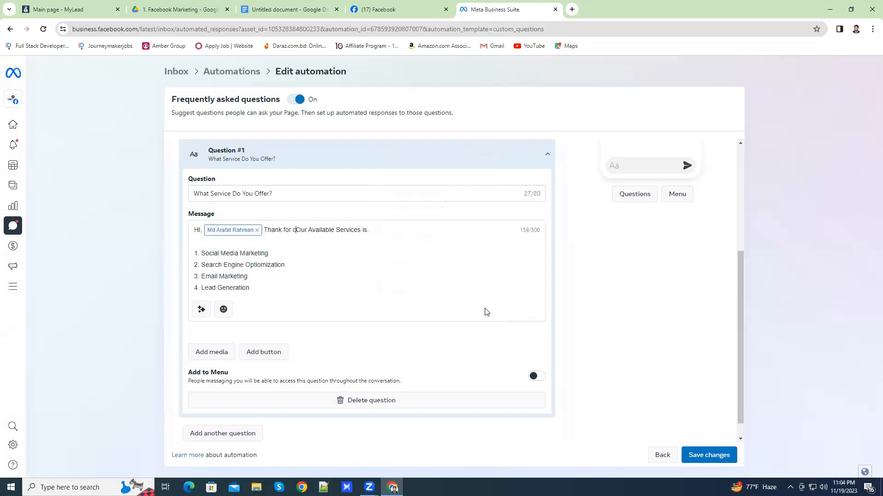
text(cting )
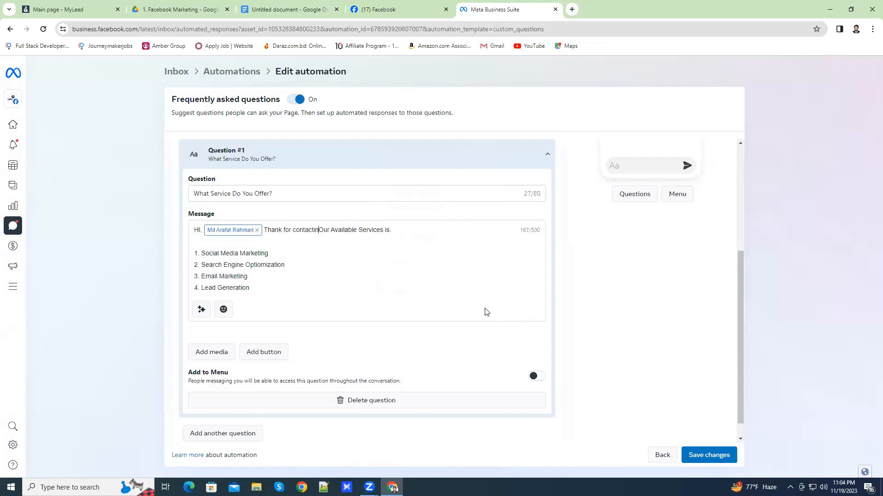
text(Us.)
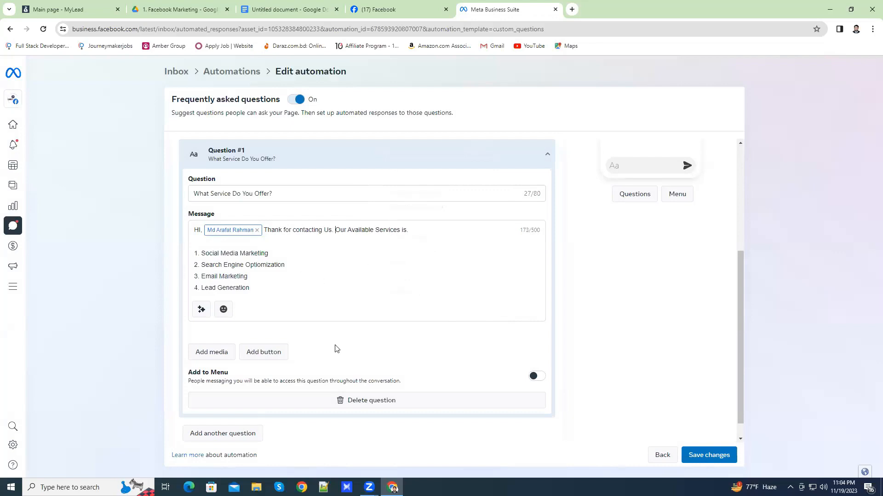
scroll(276, 356, down, 1)
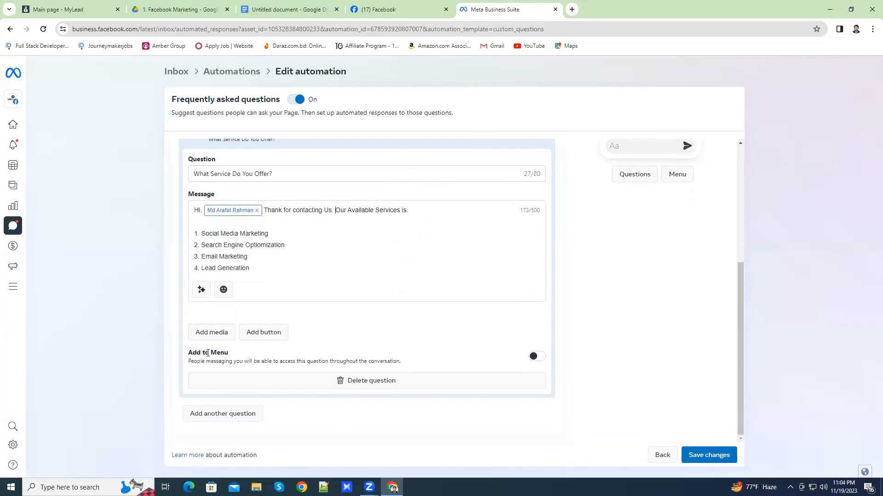
click(271, 334)
click(211, 341)
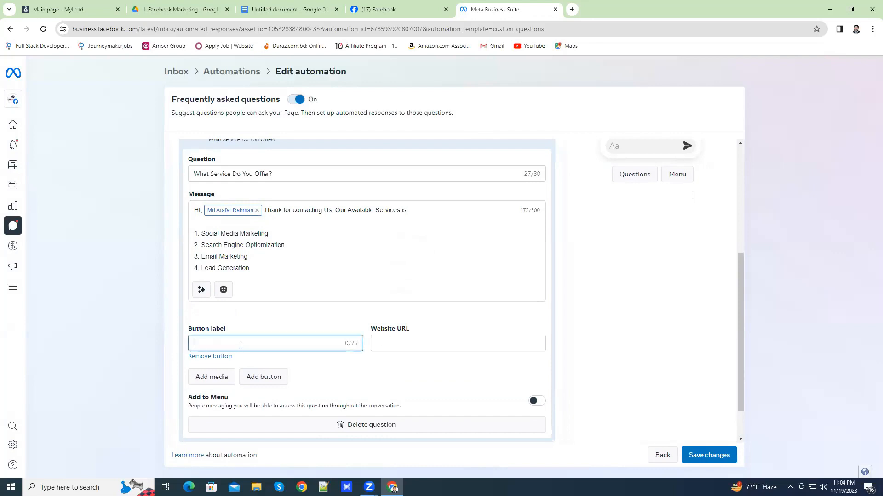
text(Check)
text(o)
text(ut )
text(Out)
text( Services)
click(419, 339)
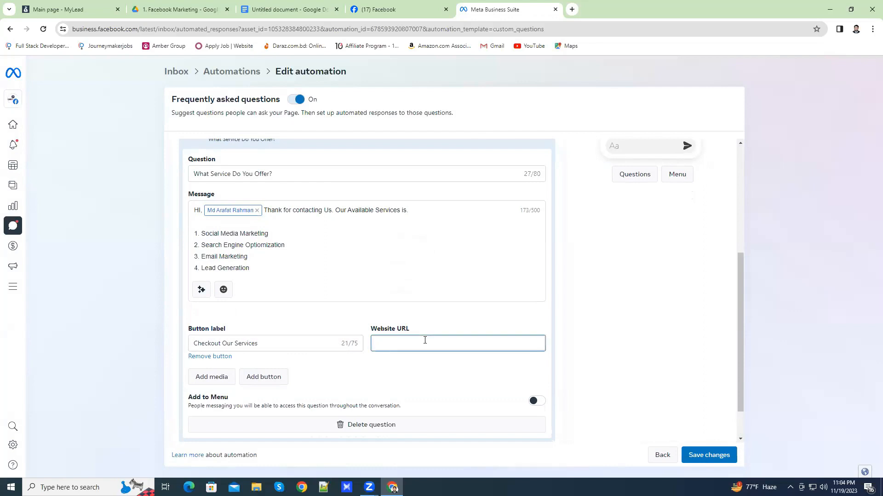
text(https://www.codesupport.co)
Turn on Add to Menu for the question and save the automation changes
scroll(291, 379, down, 1)
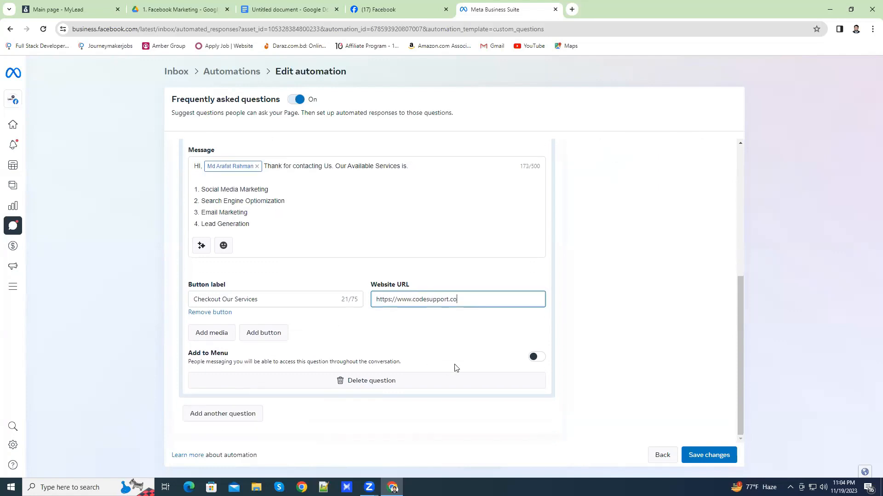
click(536, 358)
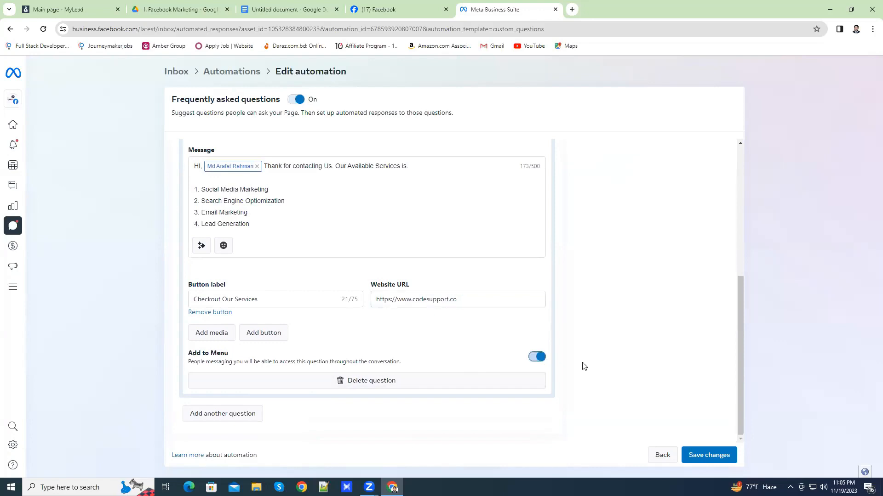
click(711, 455)
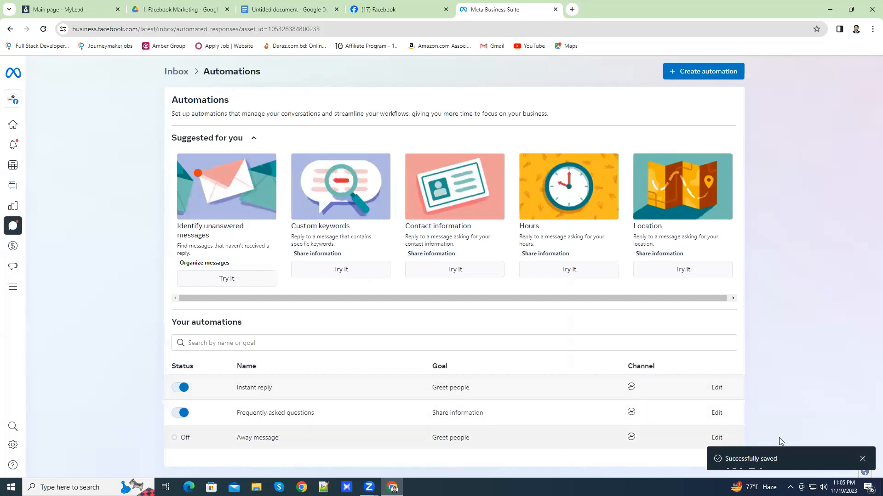
Go to the Facebook browser tab, switch from the CodeSupport page to the personal profile, and reopen the CodeSupport page as a visitor
click(387, 58)
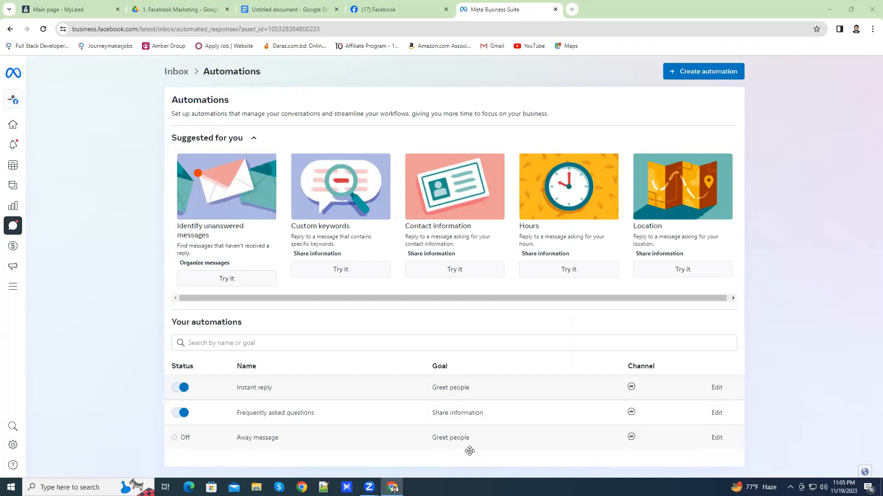
drag(389, 9, 643, 10)
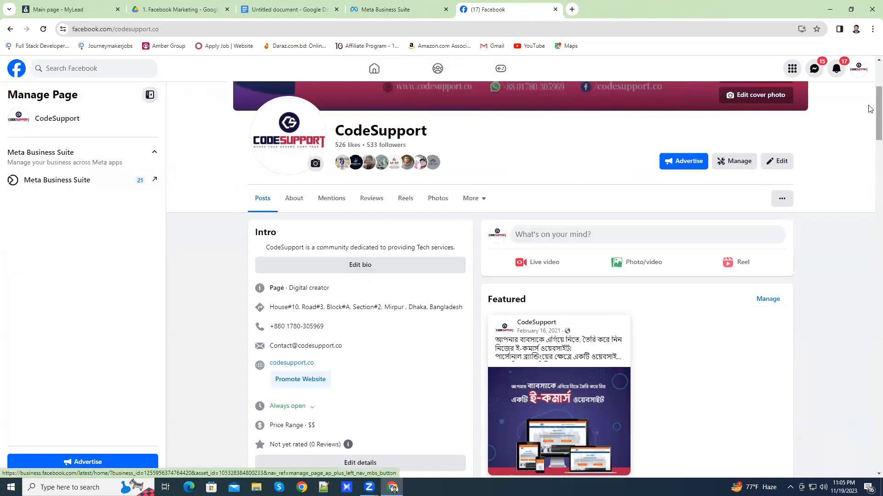
click(858, 69)
click(847, 101)
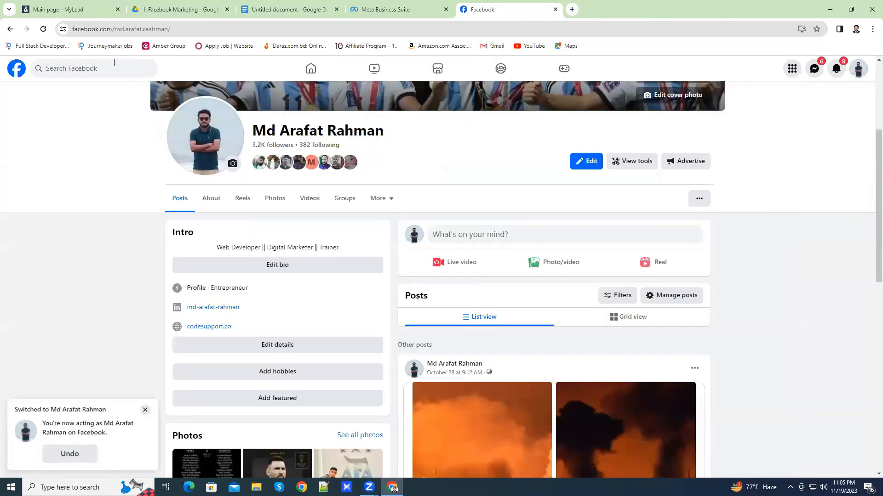
click(140, 69)
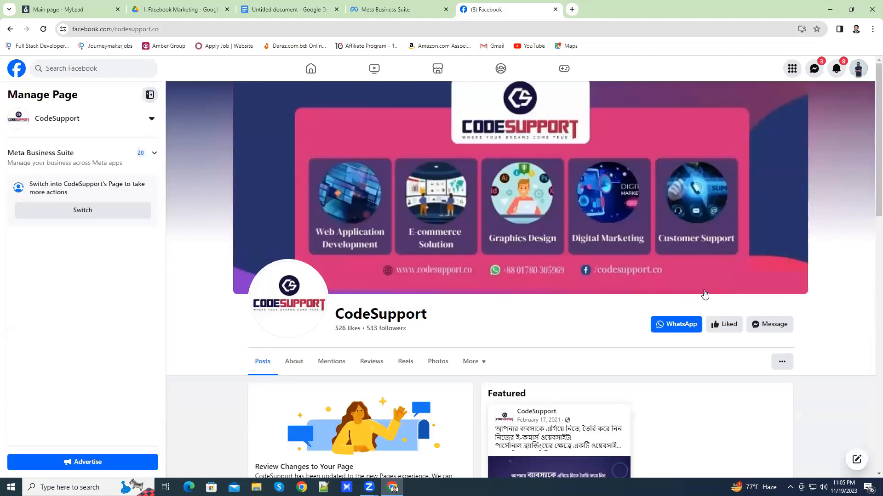
Open the Messenger chat with the CodeSupport page and delete the existing conversation
scroll(703, 296, down, 6)
scroll(735, 299, up, 6)
scroll(691, 300, down, 8)
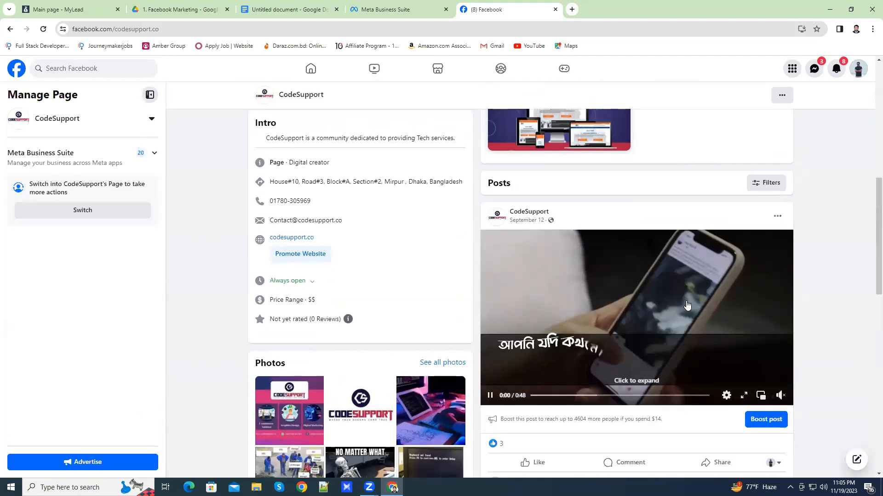
scroll(686, 304, down, 3)
scroll(686, 305, up, 9)
click(769, 186)
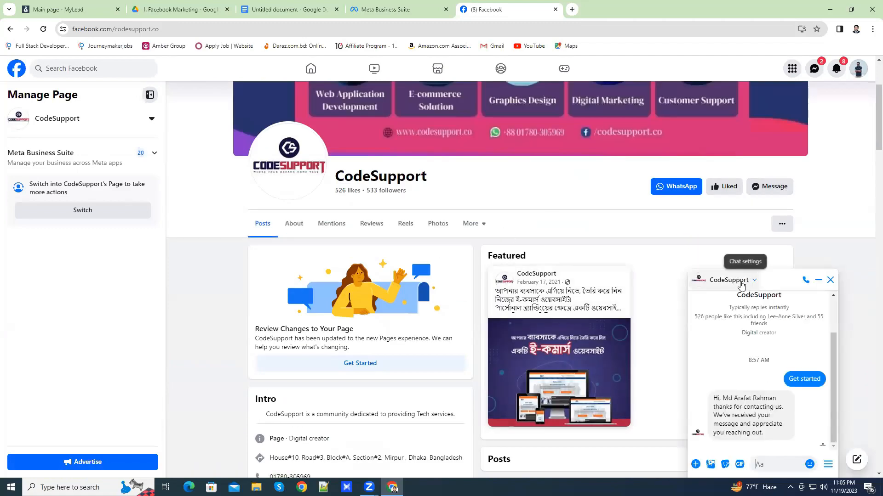
click(747, 282)
click(575, 404)
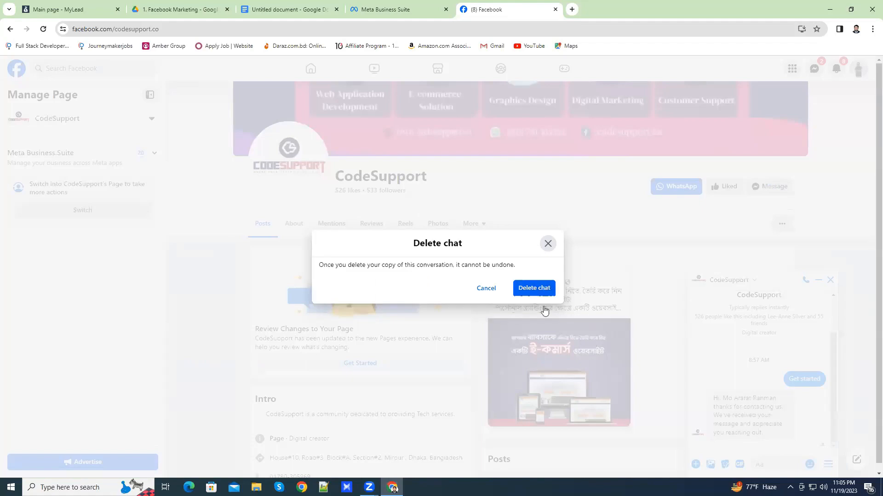
click(535, 290)
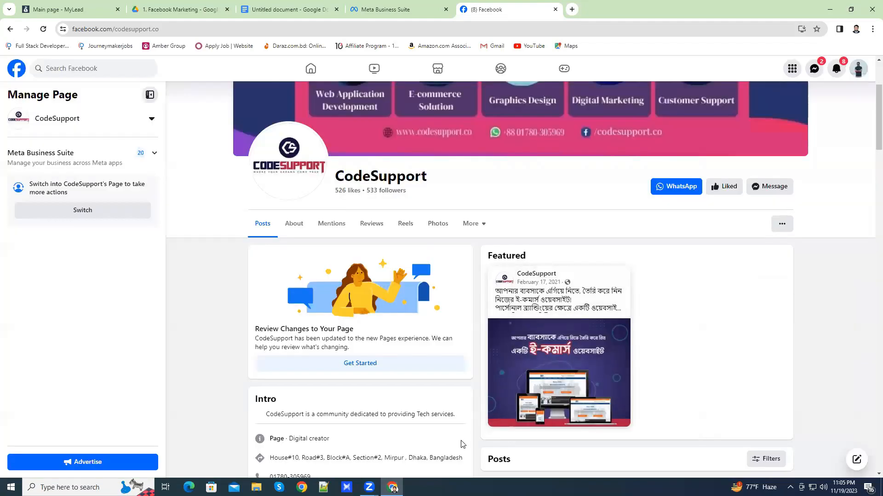
Reopen the CodeSupport chat, get started, and send the suggested menu question "What Service Do You Offer?"
click(775, 187)
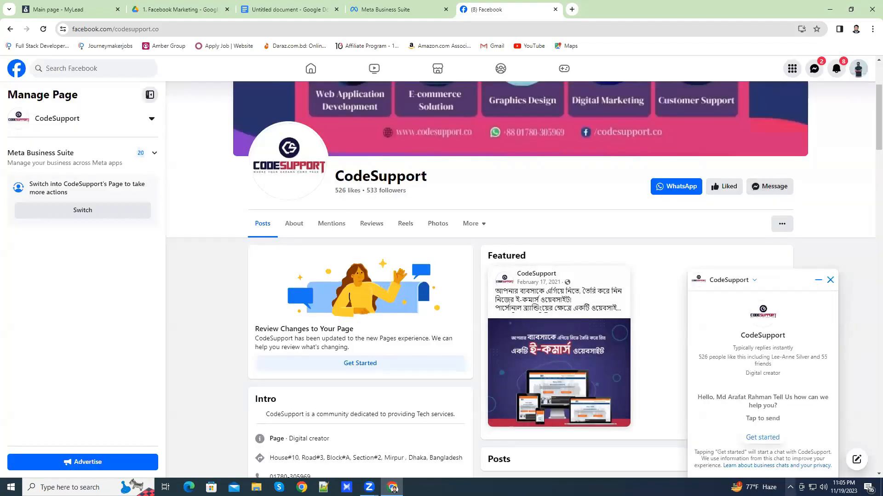
click(781, 444)
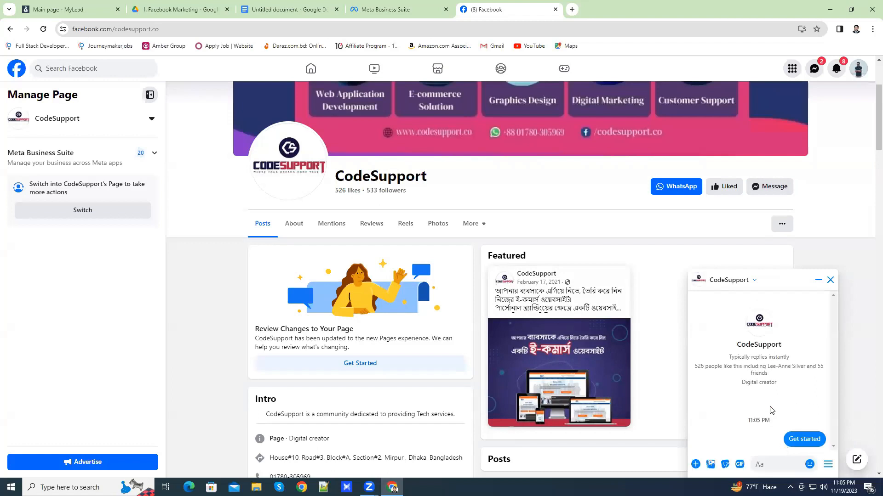
click(828, 467)
click(830, 468)
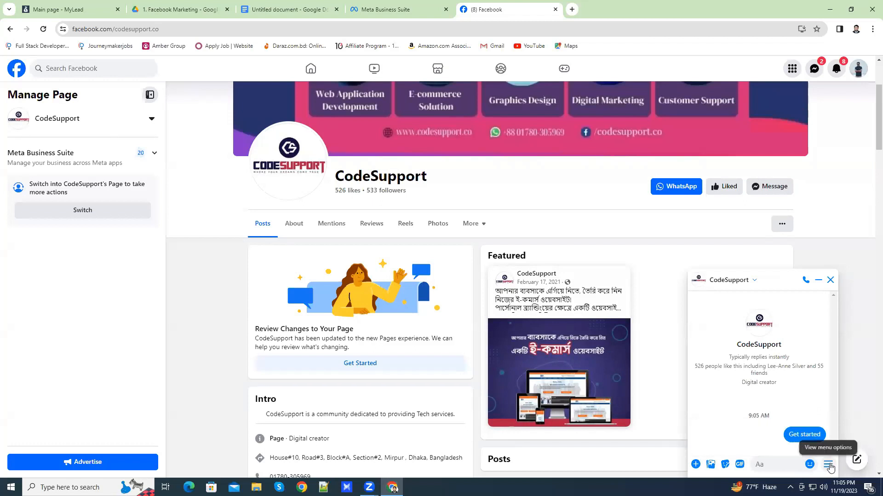
click(829, 468)
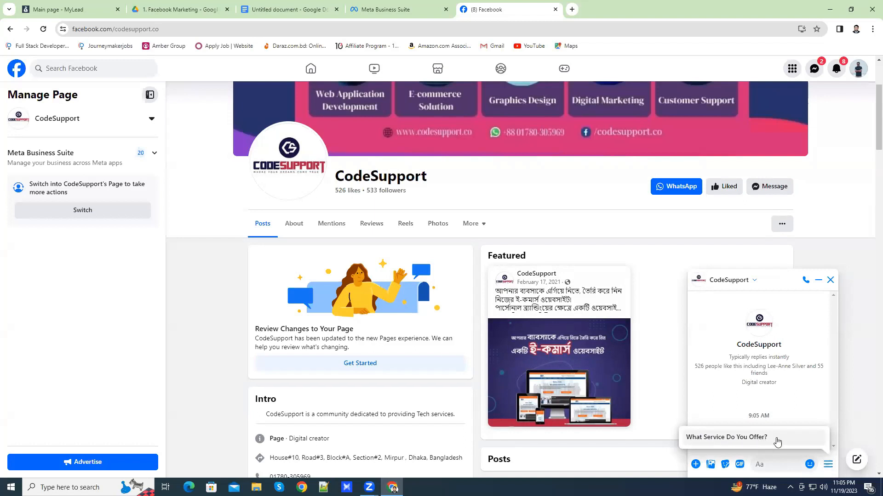
click(745, 440)
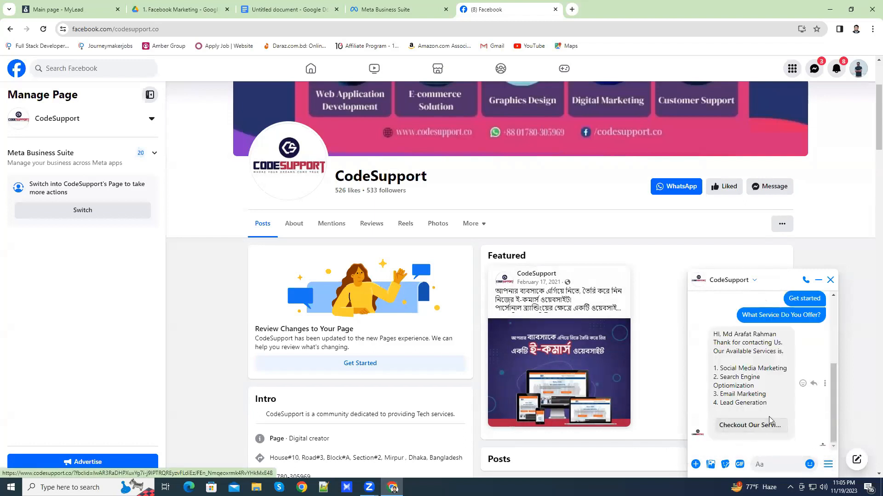
Check the greeting in the automated reply, follow its "Checkout Our Services" link, look through the website, and return to the Facebook page
drag(712, 335, 773, 334)
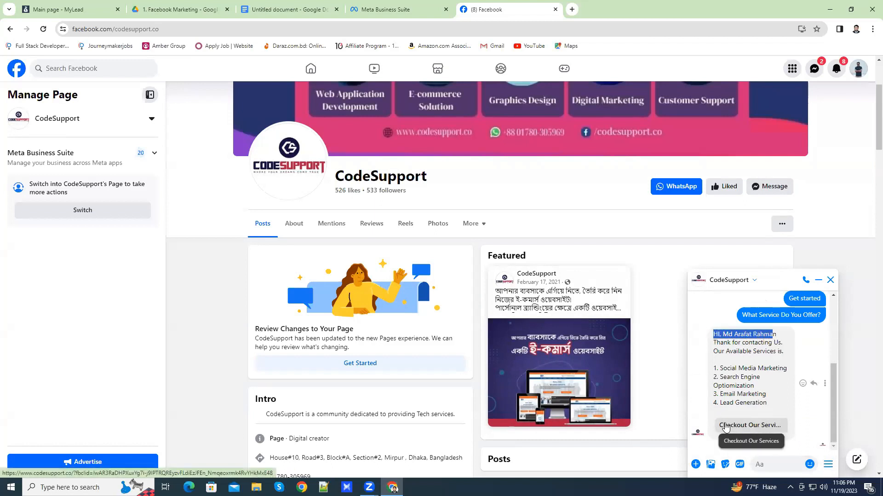
click(757, 425)
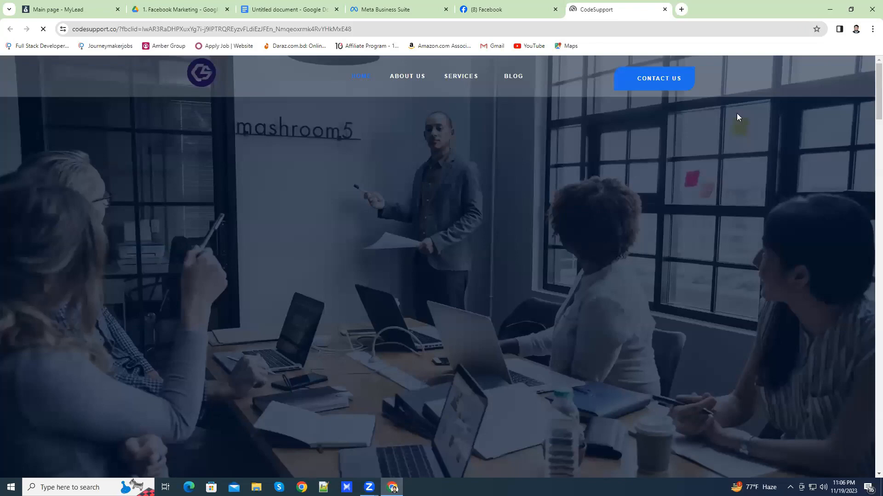
scroll(564, 253, down, 10)
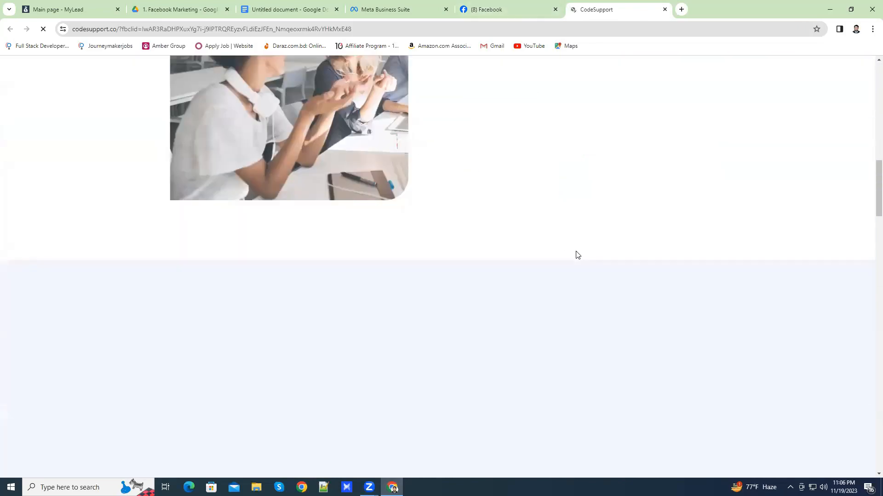
scroll(612, 255, down, 20)
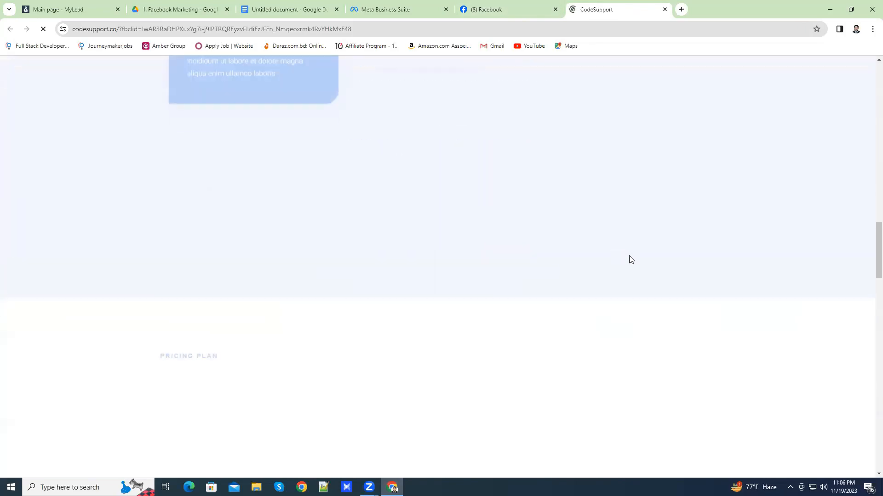
scroll(632, 252, down, 15)
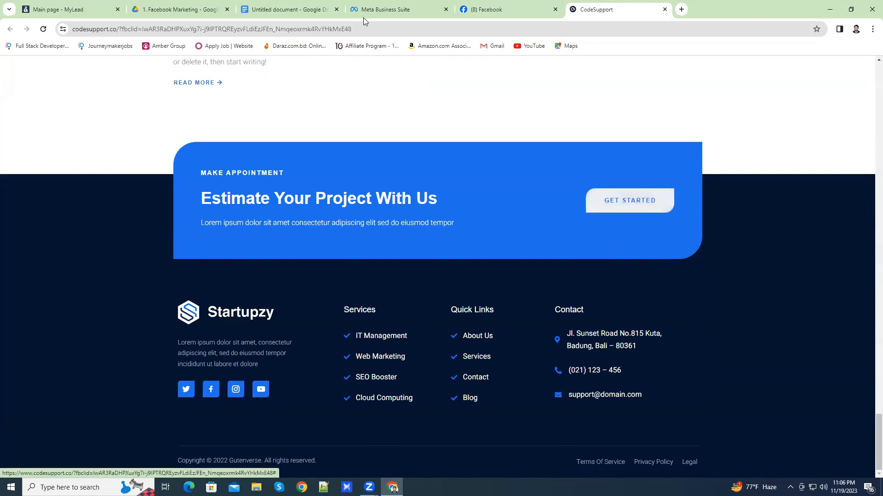
click(487, 10)
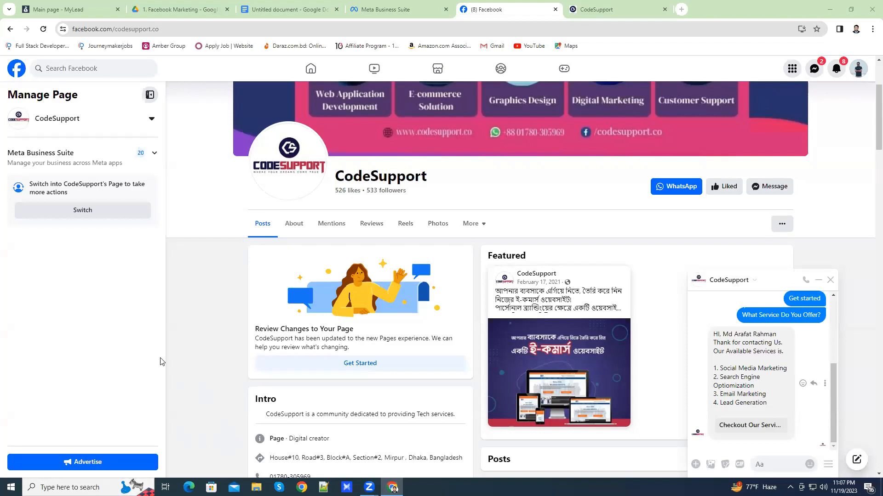
Copy the full web address of the CodeSupport Facebook page
click(162, 28)
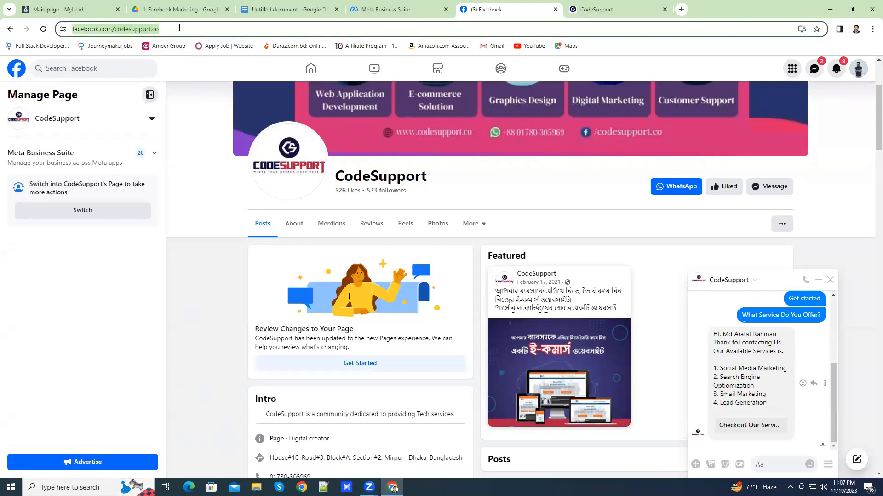
triple_click(162, 29)
right_click(161, 29)
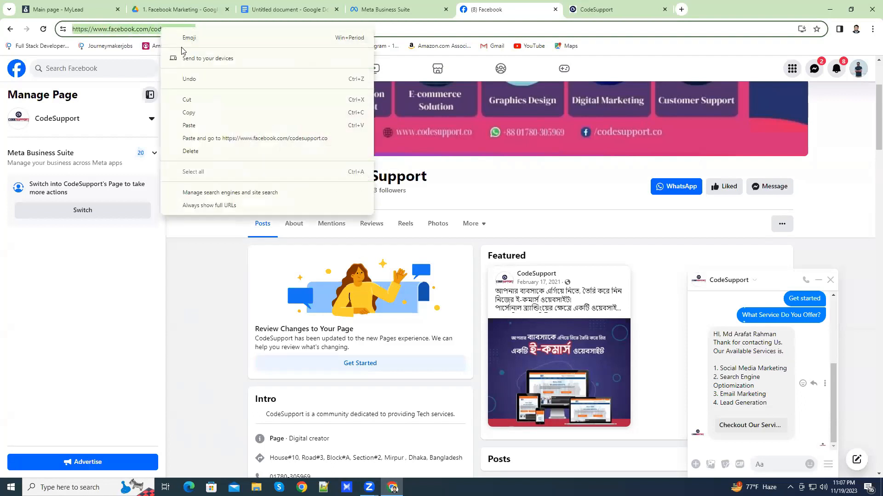
click(193, 113)
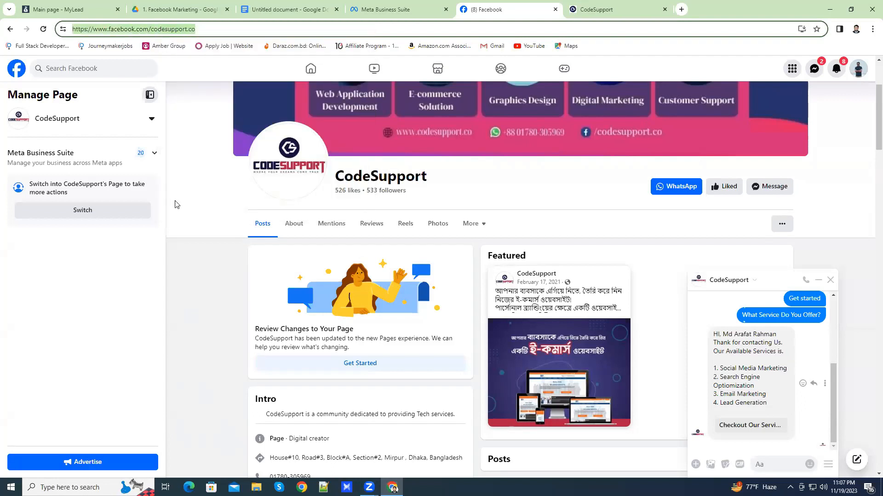
click(177, 205)
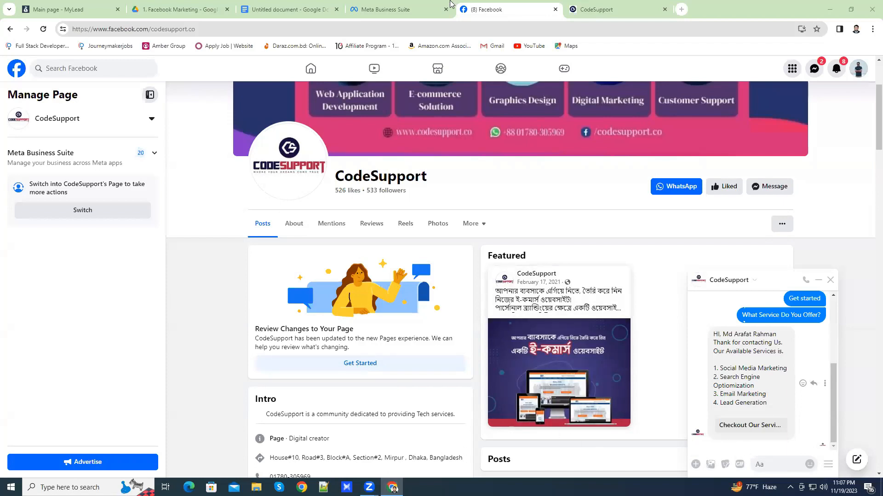
Switch to the Meta Business Suite tab, edit the Frequently asked questions automation, and add a second question
click(385, 9)
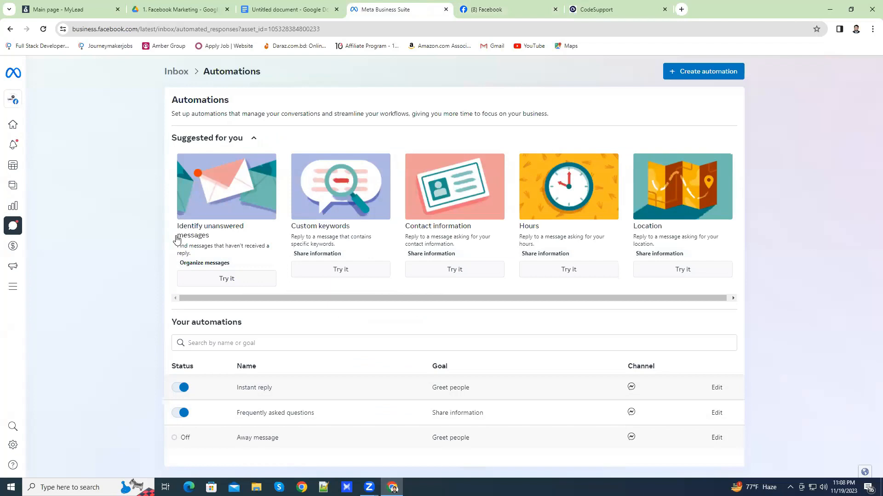
click(716, 413)
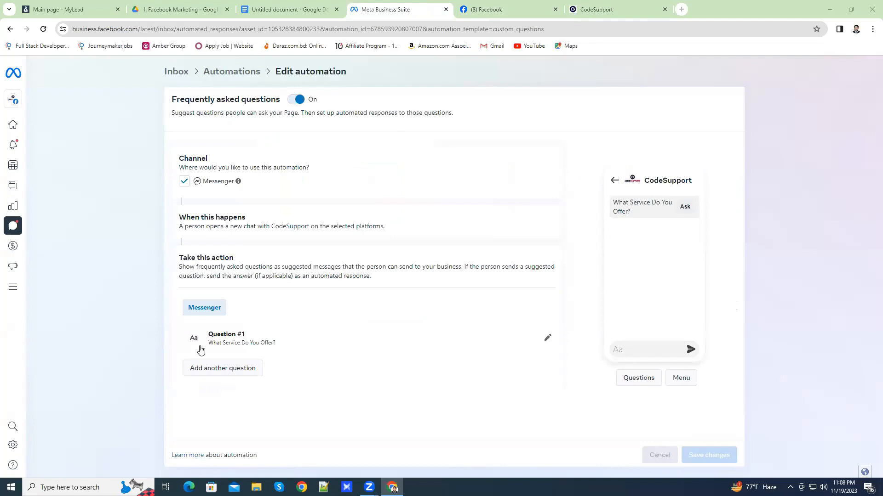
click(225, 368)
click(554, 376)
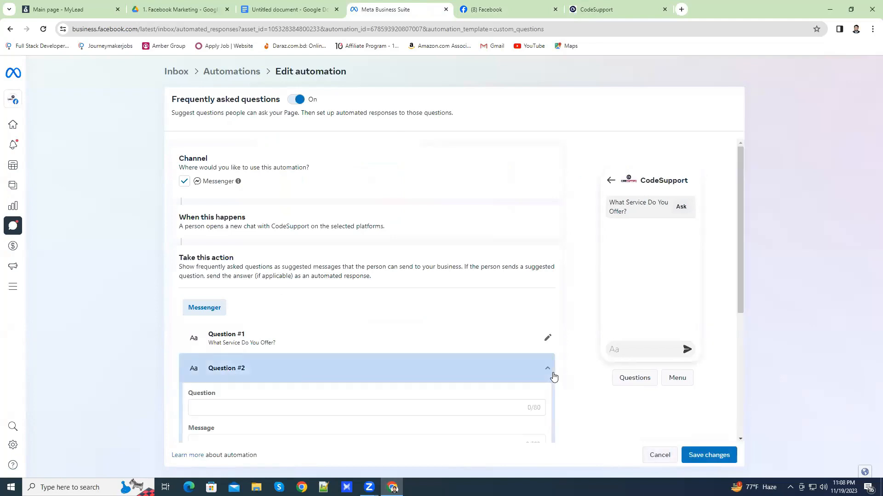
scroll(400, 321, down, 3)
click(352, 272)
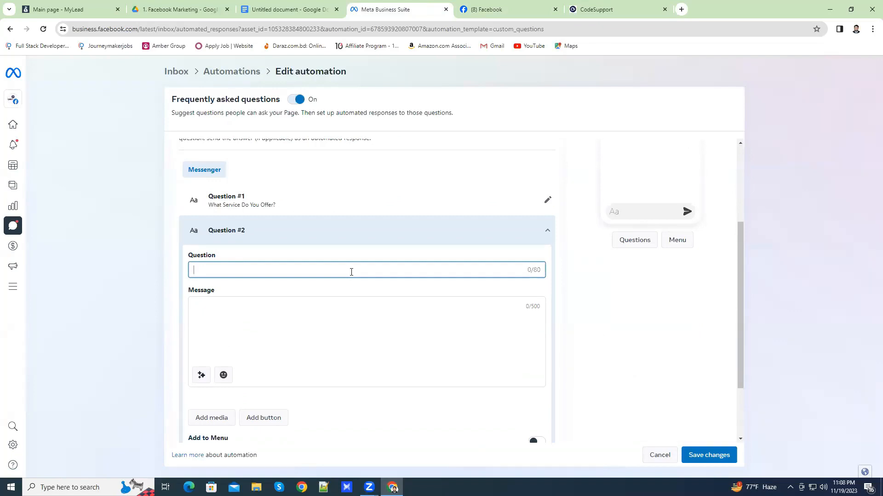
text(Example)
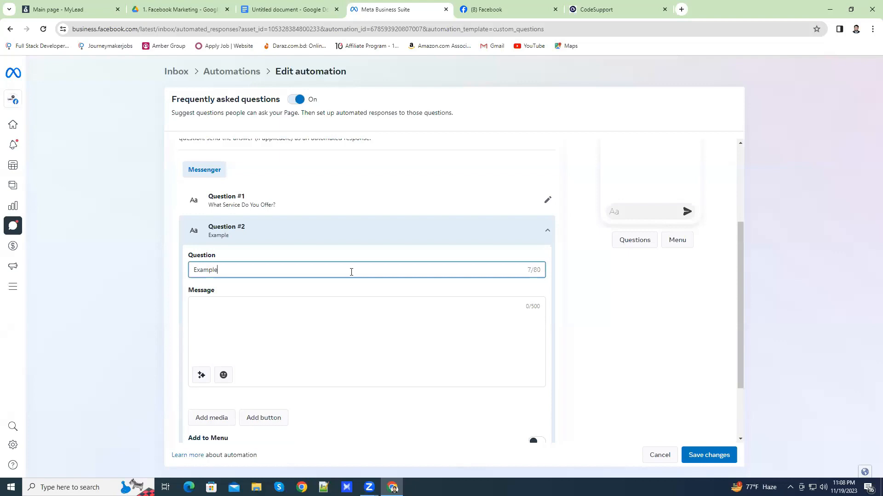
text( Your Work Sam)
key(BackSpace)
key(BackSpace)
key(BackSpace)
key(BackSpace)
key(BackSpace)
key(BackSpace)
key(BackSpace)
key(BackSpace)
key(BackSpace)
key(BackSpace)
key(BackSpace)
key(BackSpace)
key(BackSpace)
key(BackSpace)
key(BackSpace)
key(BackSpace)
key(BackSpace)
key(BackSpace)
key(BackSpace)
key(BackSpace)
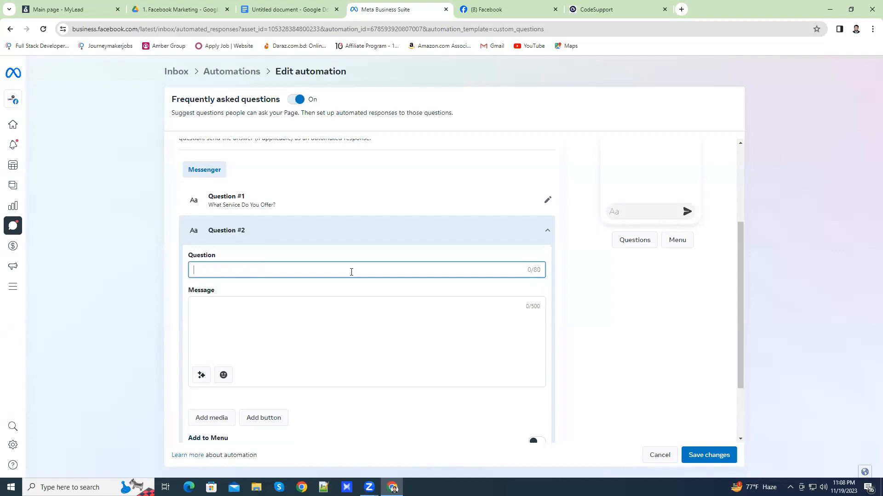
Enter "Please Share Your Portfulio." as the second question and begin its answer with "Hi," and the recipient's full name
text(Please )
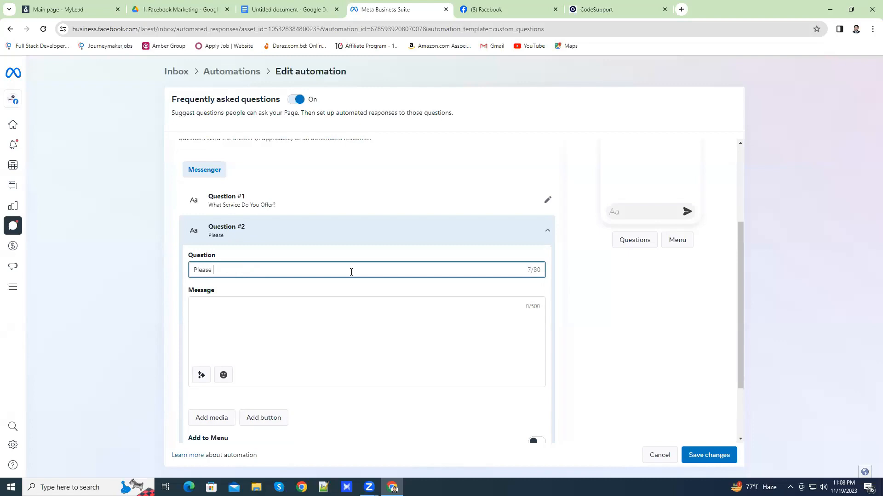
text(Share Your Portfulio.)
click(327, 326)
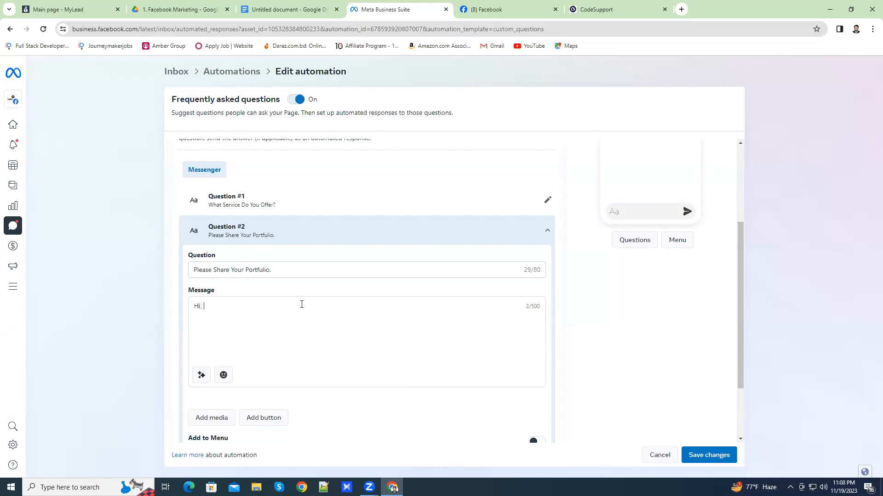
click(201, 375)
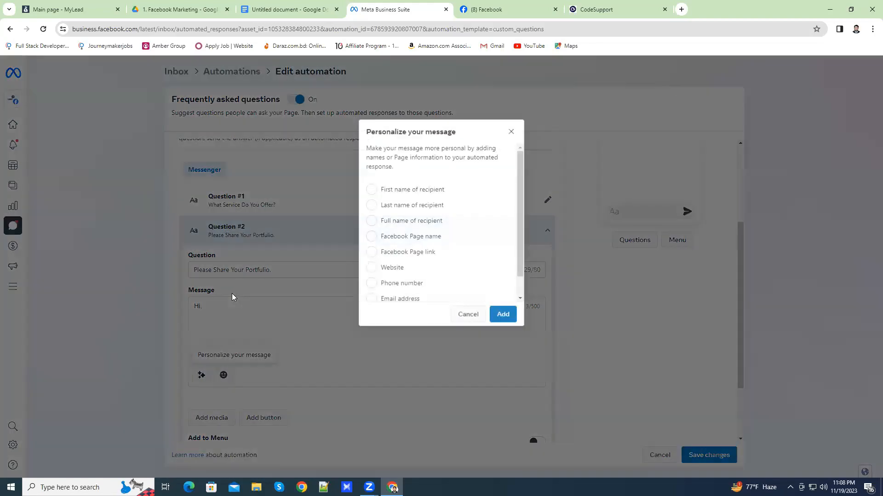
click(371, 220)
click(503, 314)
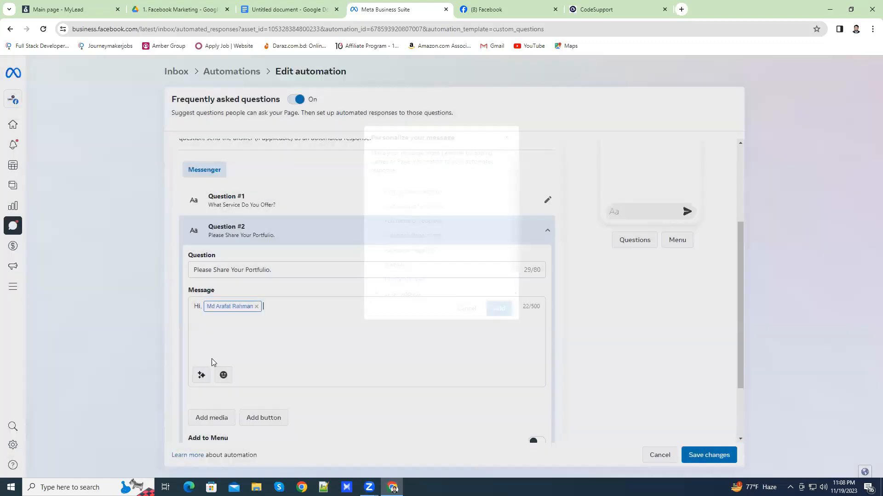
Complete the second answer after the recipient's name with "Thanks for contacting us. Our Portfulio is here. Please check it out.."
text(Tha)
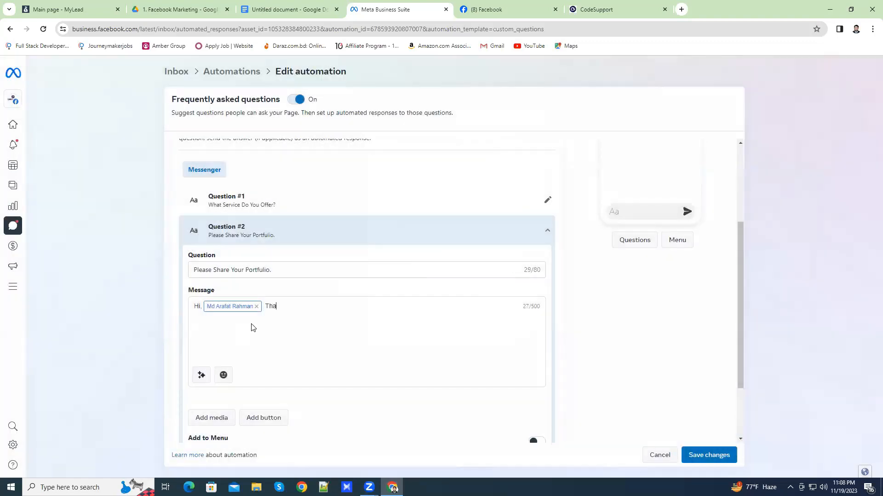
text(nks for contacting us. Ou)
text(r Portfulio is here )
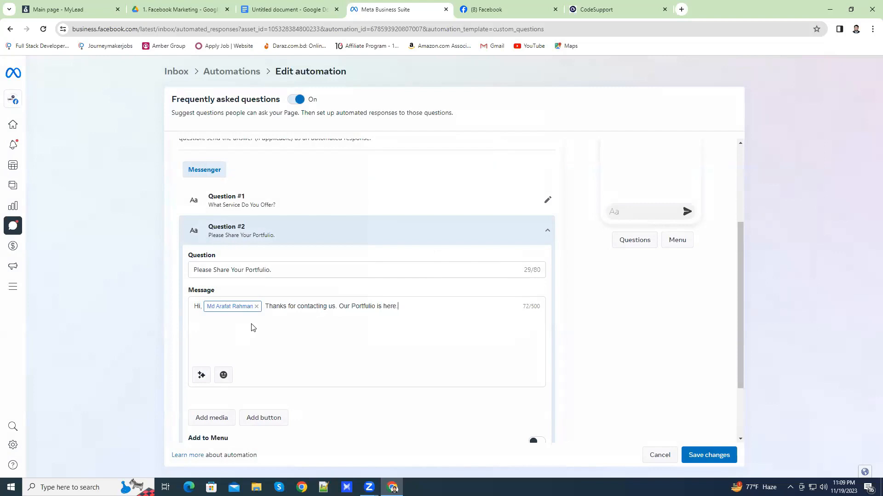
text(. Please check it out..)
Attach the green "The Football Galaxy" banner image from the Downloads folder as media to the second question's answer
scroll(378, 402, down, 2)
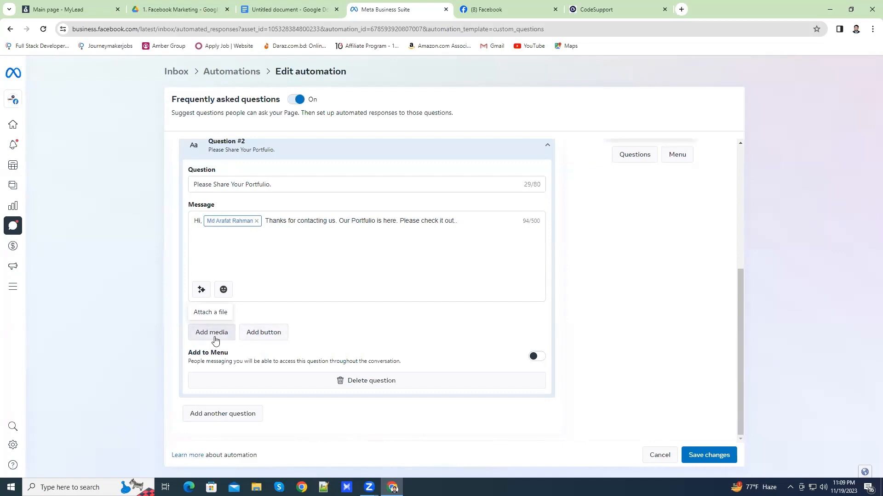
click(215, 333)
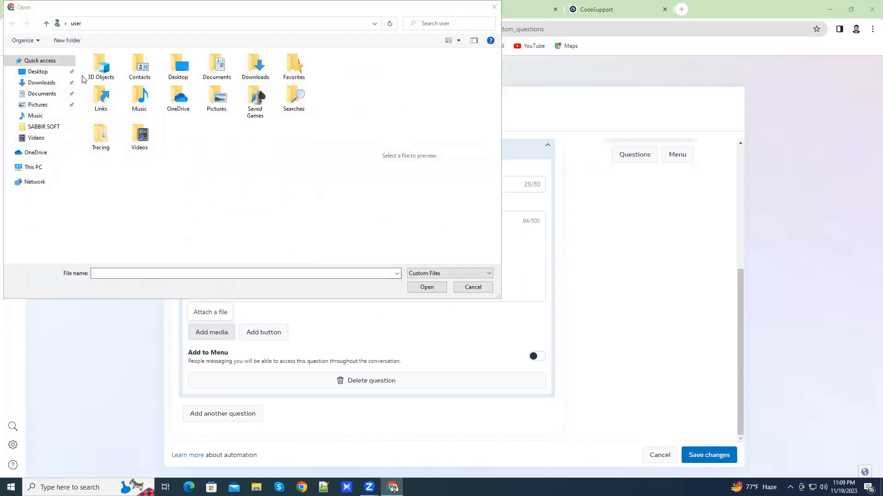
click(42, 83)
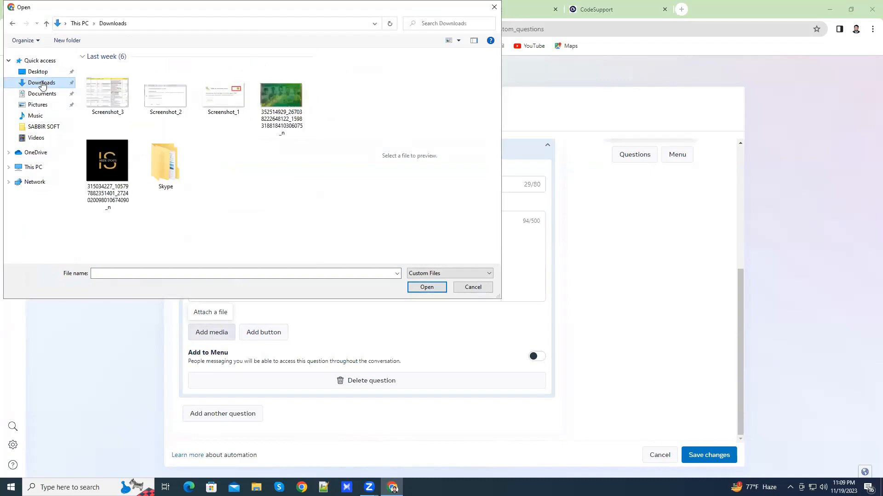
click(290, 113)
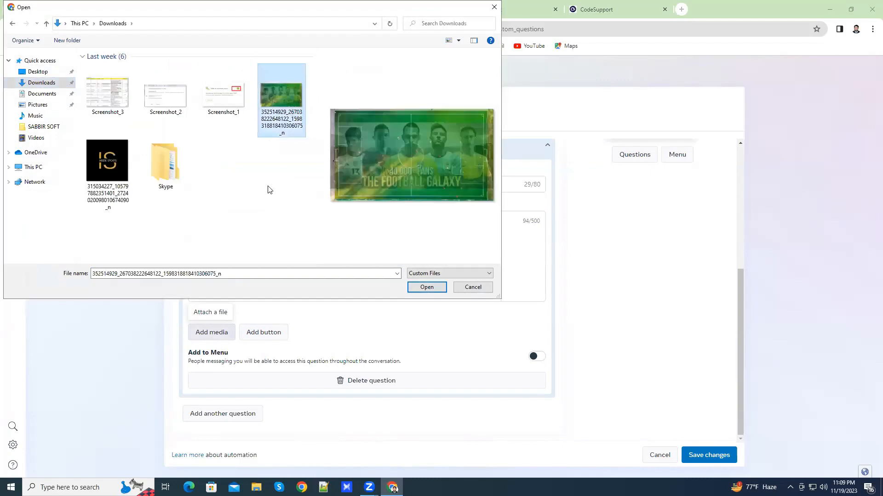
click(427, 288)
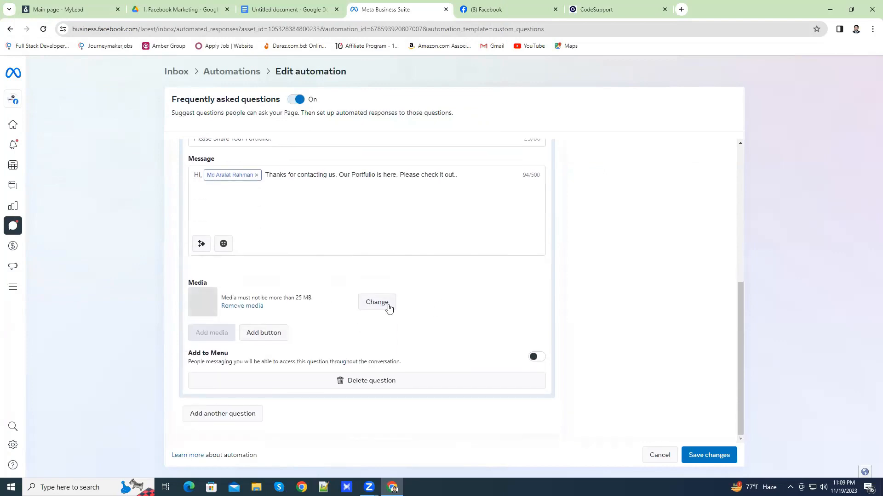
scroll(294, 295, up, 1)
scroll(294, 295, down, 1)
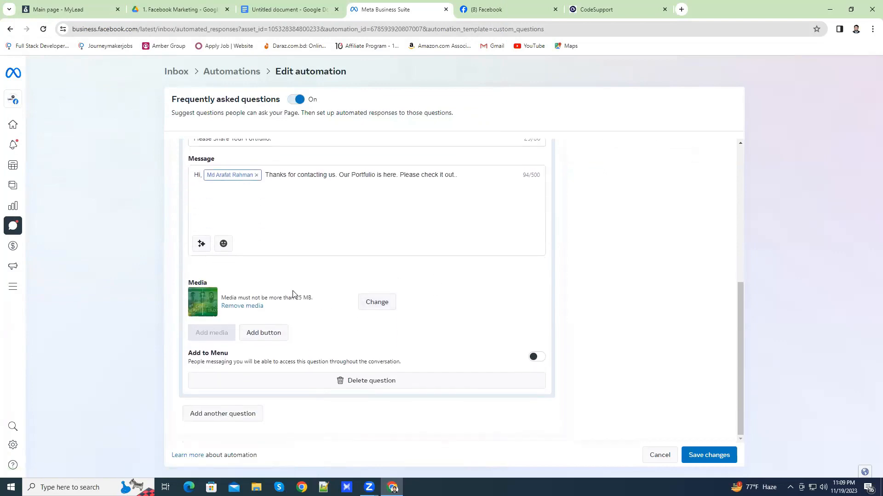
click(535, 357)
click(280, 335)
click(271, 344)
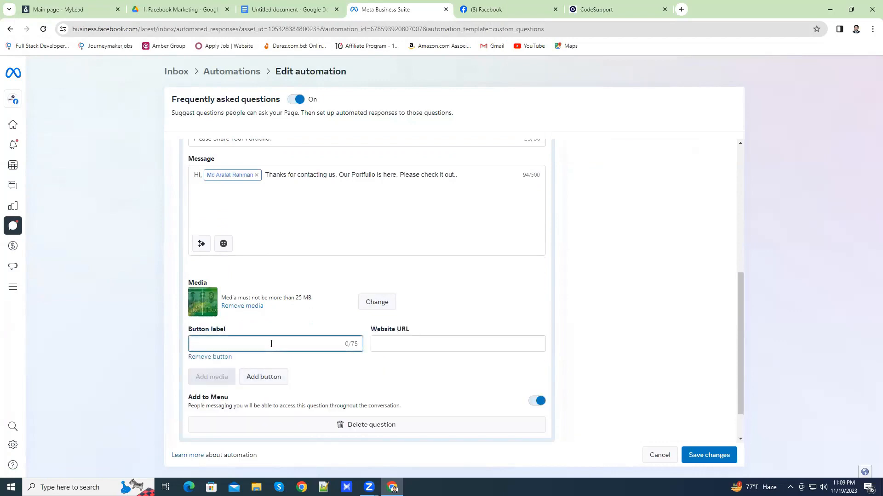
text(Portfulio)
click(452, 348)
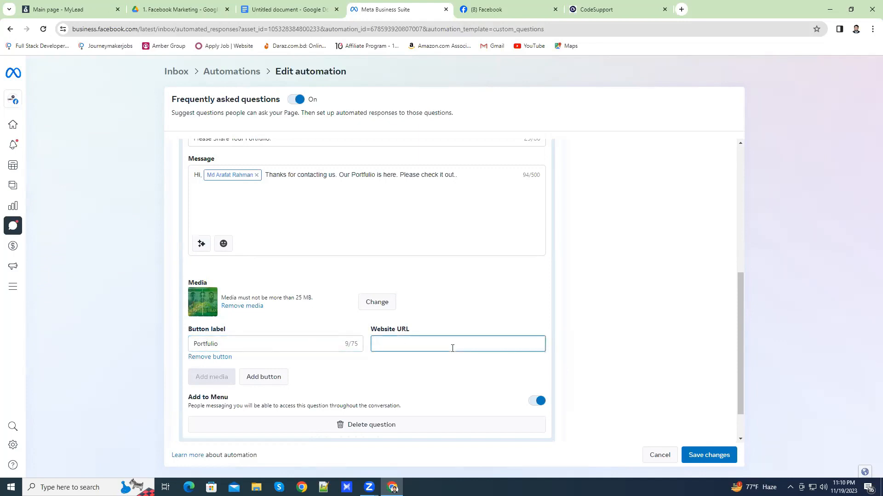
text(https://www.codesupport.co)
click(695, 455)
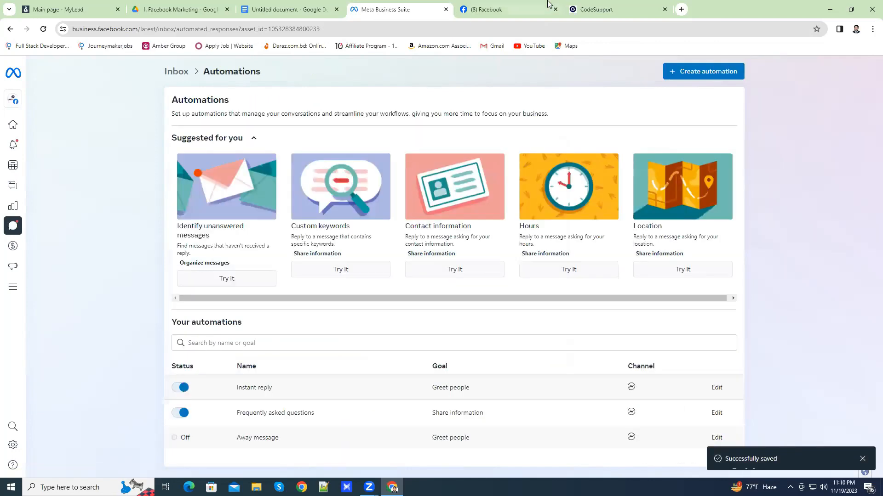
Switch to the Facebook tab and delete the existing chat with CodeSupport
click(541, 6)
click(740, 280)
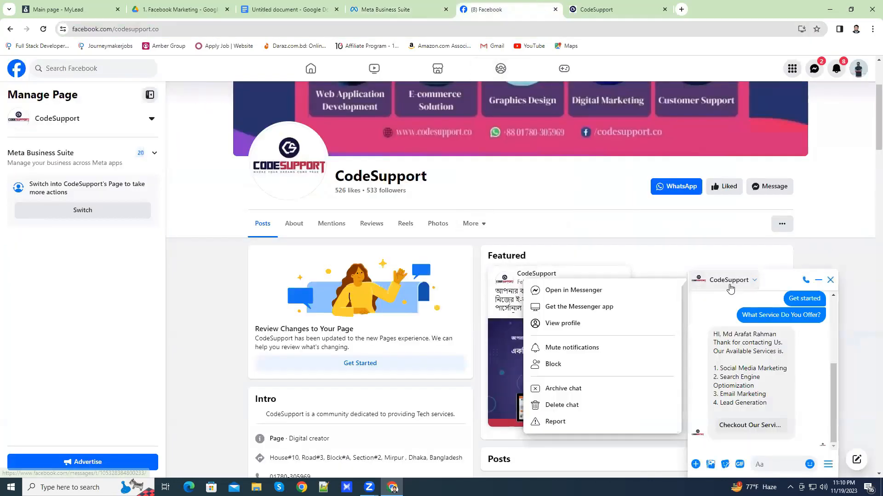
click(567, 405)
click(538, 288)
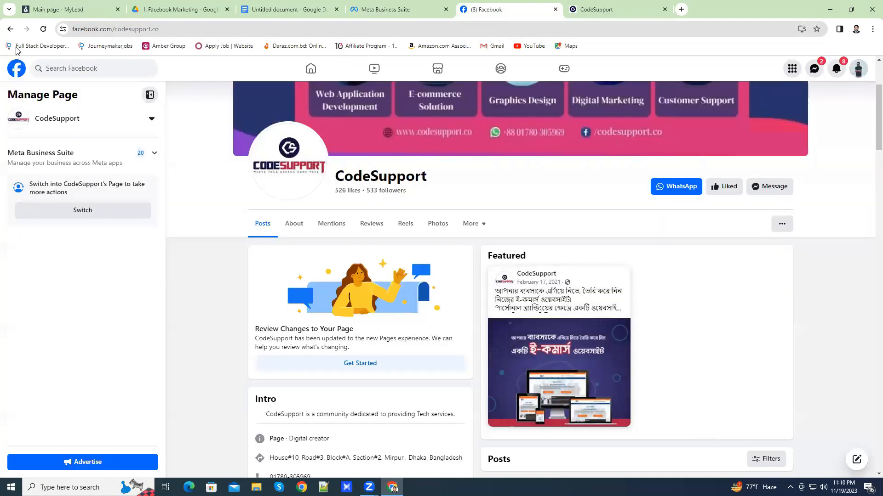
Reload the CodeSupport page, go to the Facebook home page, and reopen CodeSupport through the search suggestions
click(42, 29)
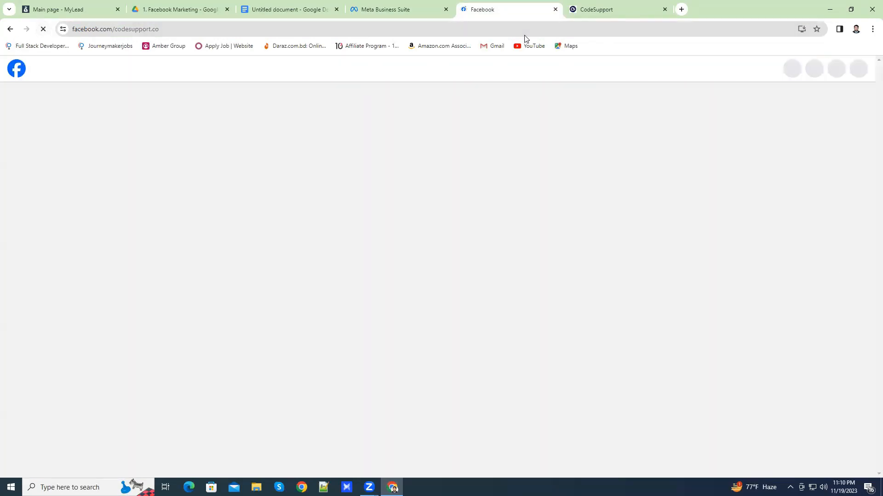
scroll(589, 213, down, 3)
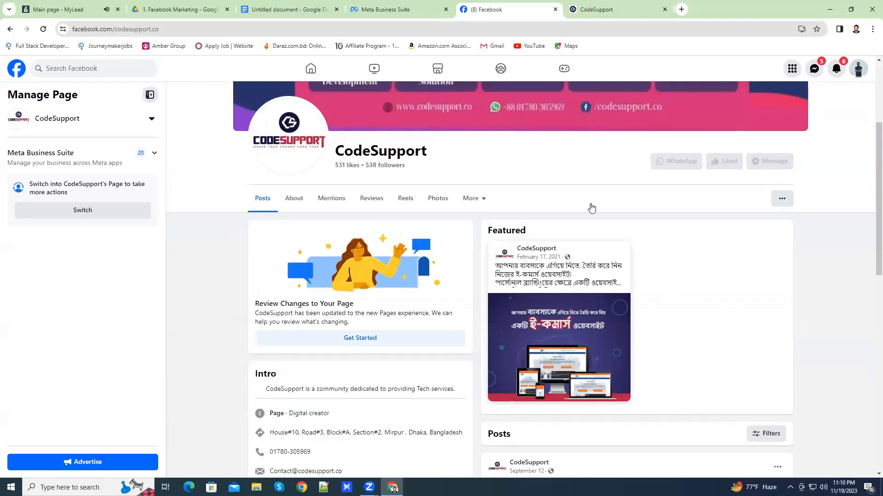
scroll(780, 296, up, 3)
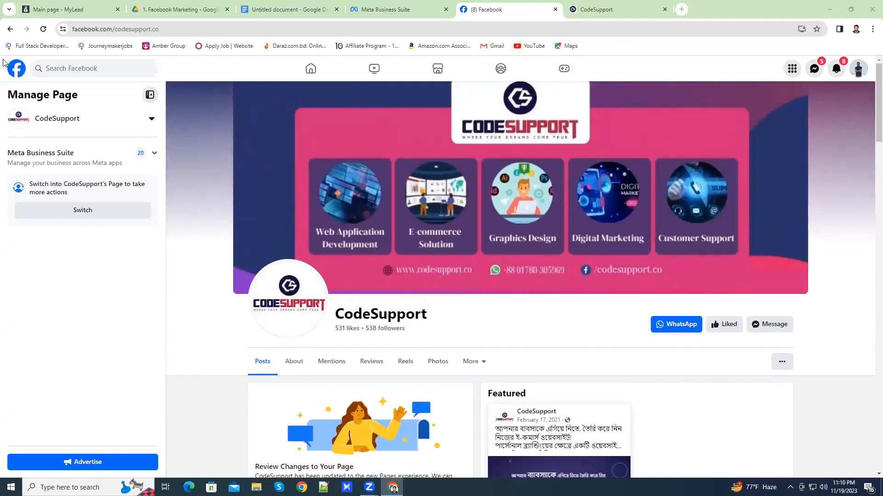
click(18, 74)
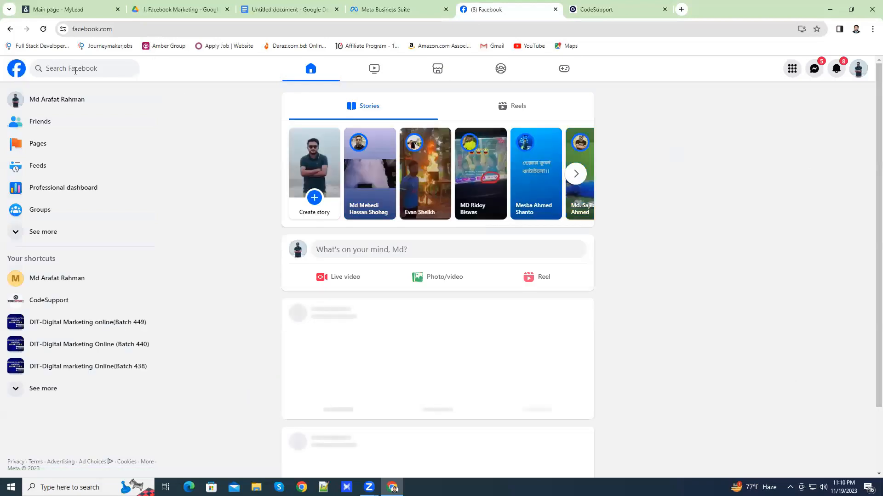
click(75, 69)
click(73, 111)
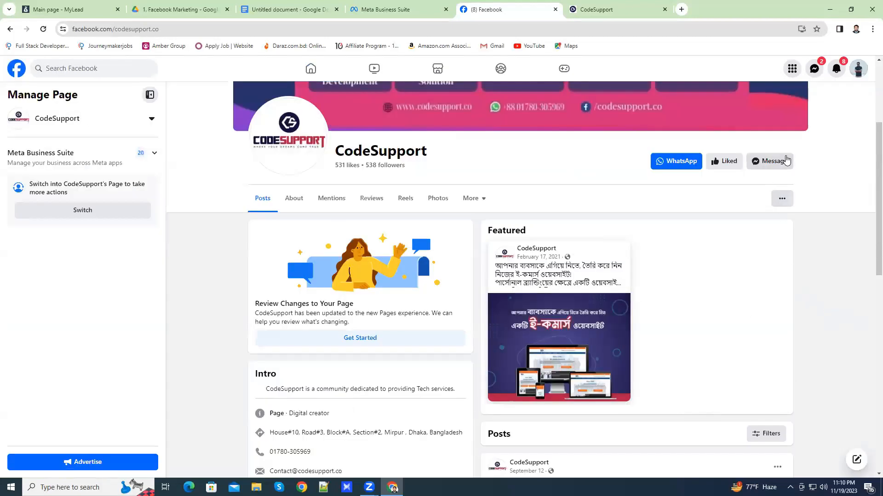
Start a new Messenger chat with CodeSupport using Get started and open the chat's list of predefined questions
scroll(778, 265, up, 2)
click(772, 256)
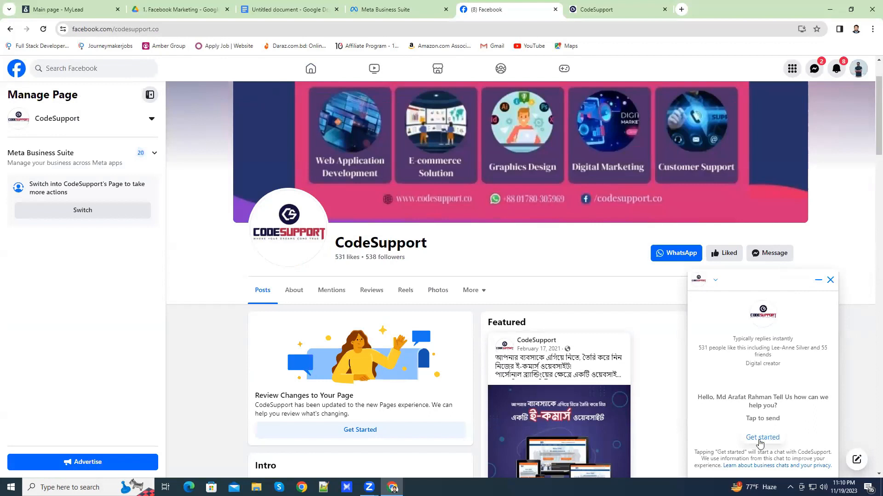
click(759, 440)
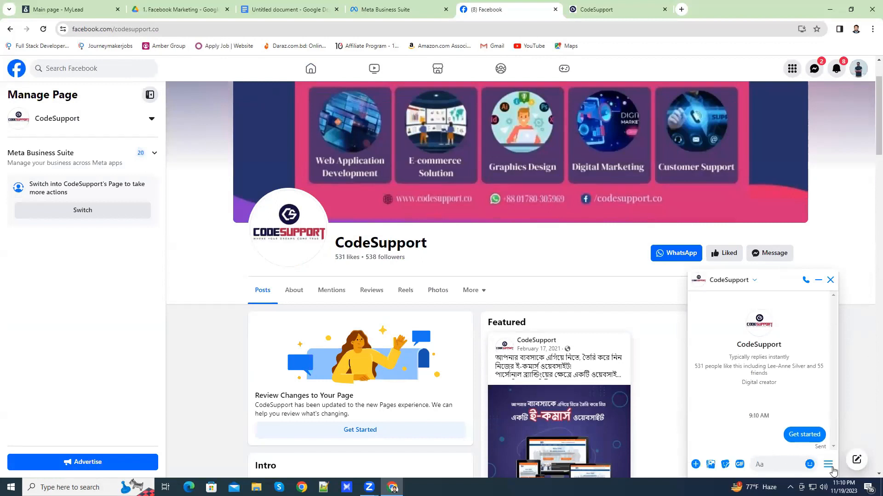
click(834, 466)
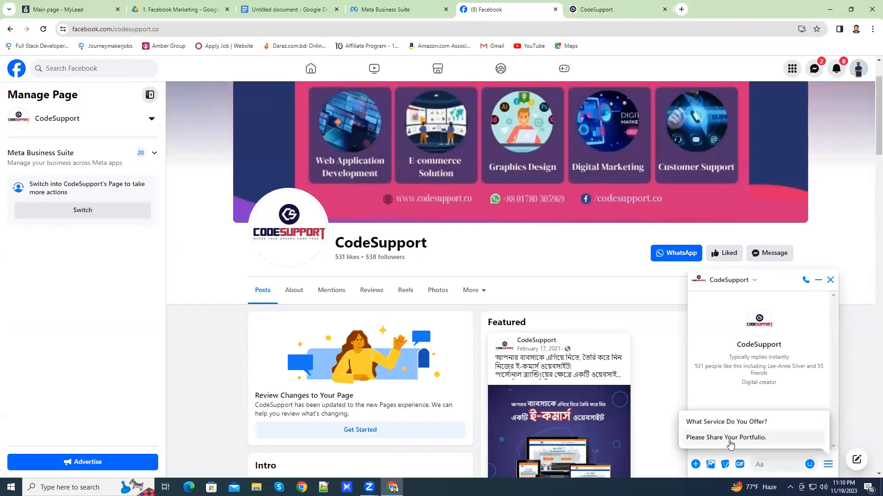
Capture the chat area, outline the two predefined questions with a red rectangle, and discard the capture
key(Print)
drag(649, 326, 849, 481)
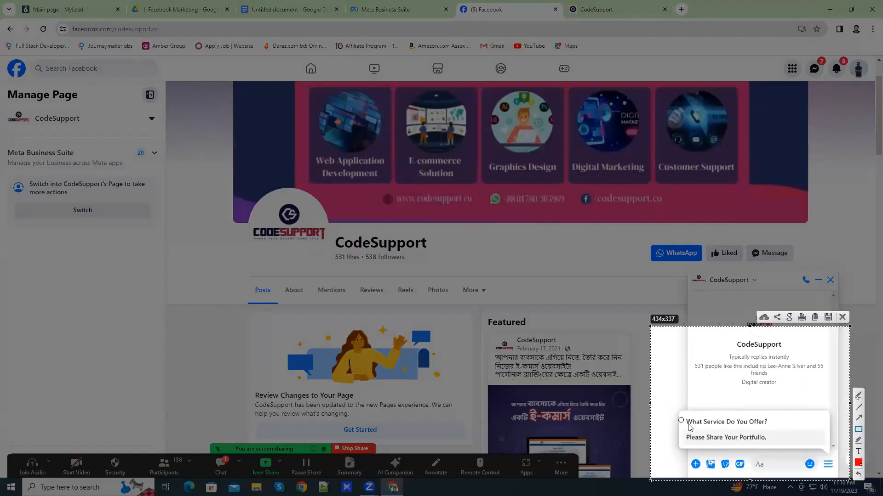
mouse_move(675, 410)
mouse_down()
mouse_move(741, 449)
mouse_move(781, 449)
mouse_up()
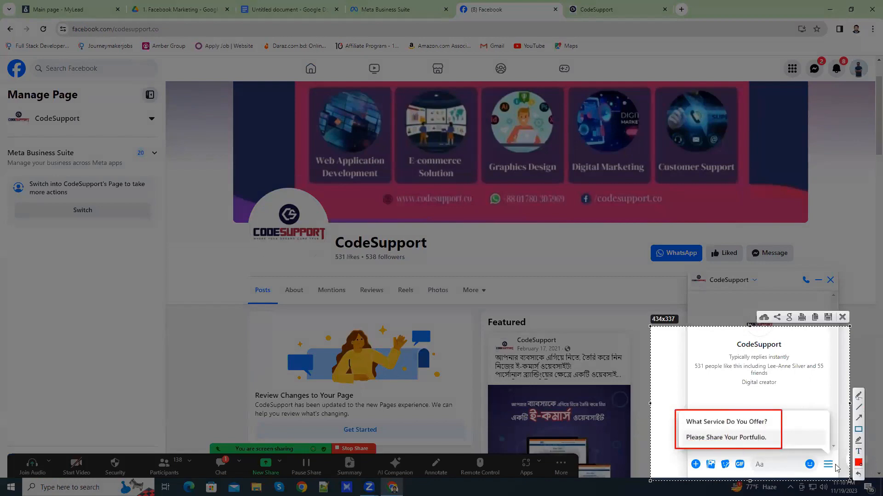
click(842, 317)
Send "Please Share Your Portfulio." in the chat, check the automated reply, and open its Portfulio link
click(754, 437)
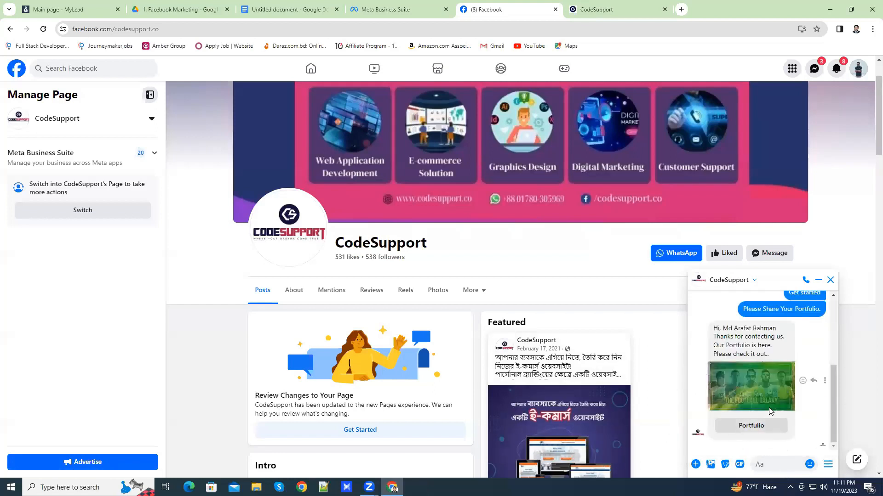
drag(714, 328, 778, 329)
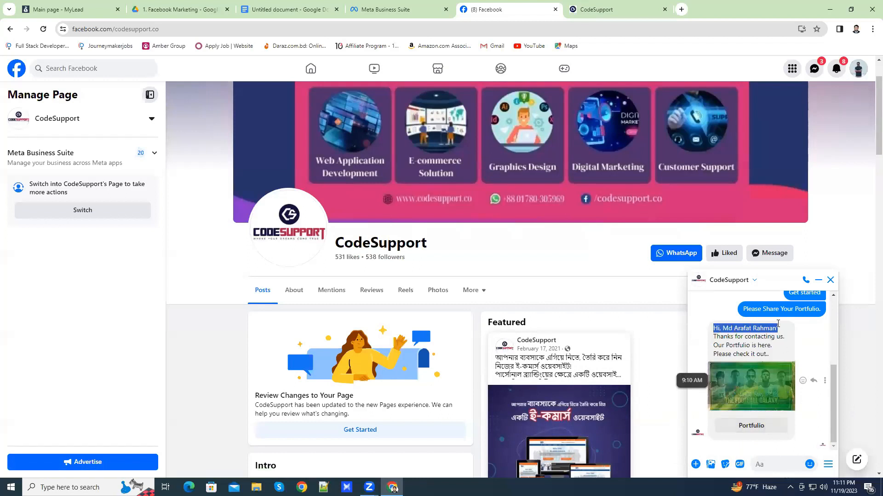
click(749, 427)
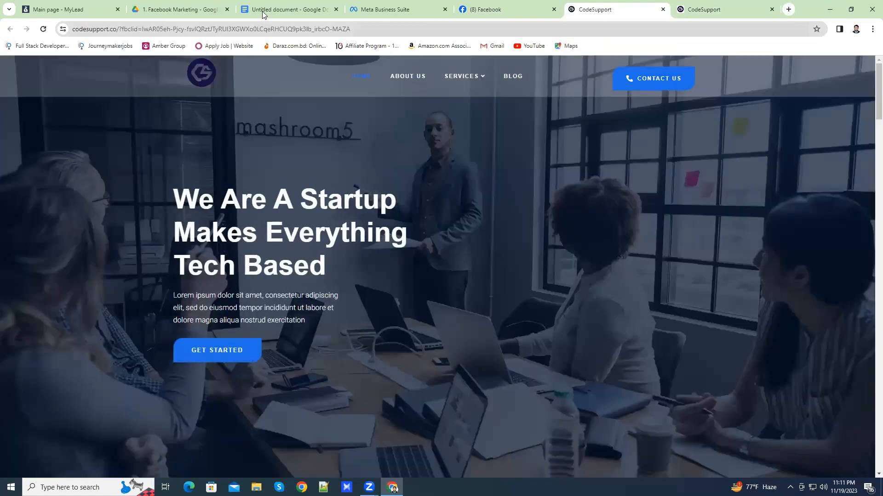
Return to the Facebook tab and close the CodeSupport chat window
key(ctrl+shift+Tab)
click(191, 29)
click(212, 28)
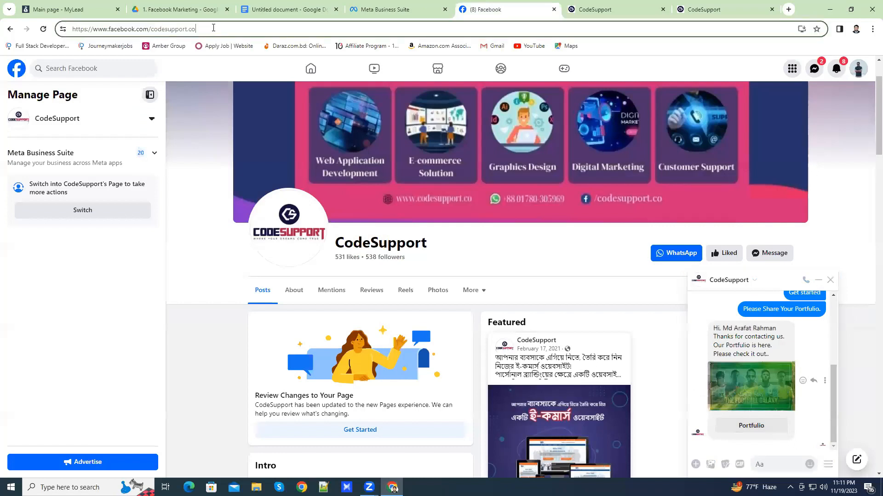
triple_click(213, 29)
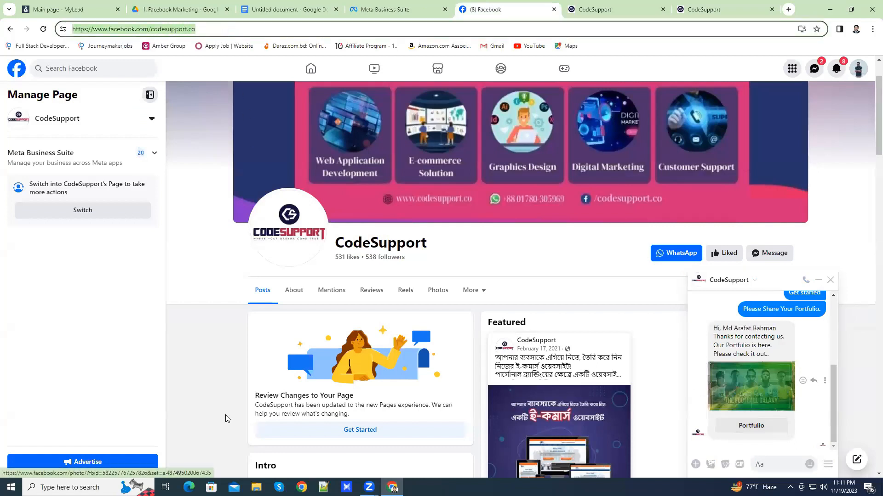
click(99, 419)
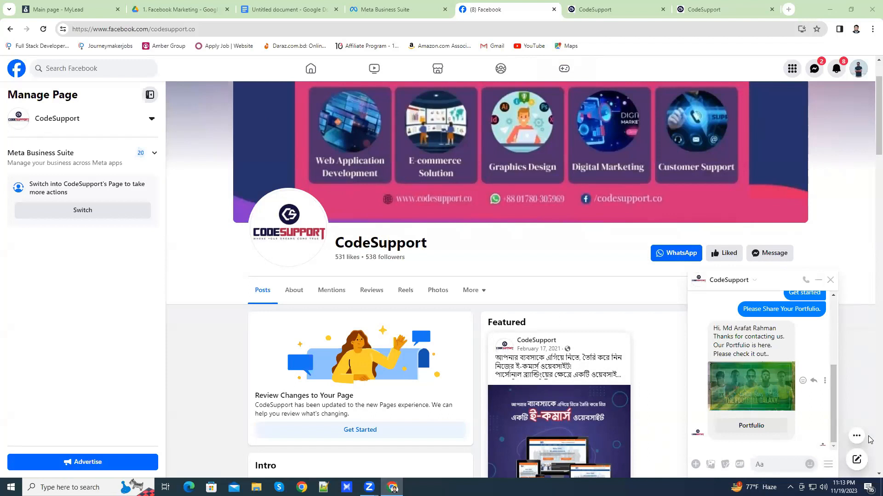
click(830, 280)
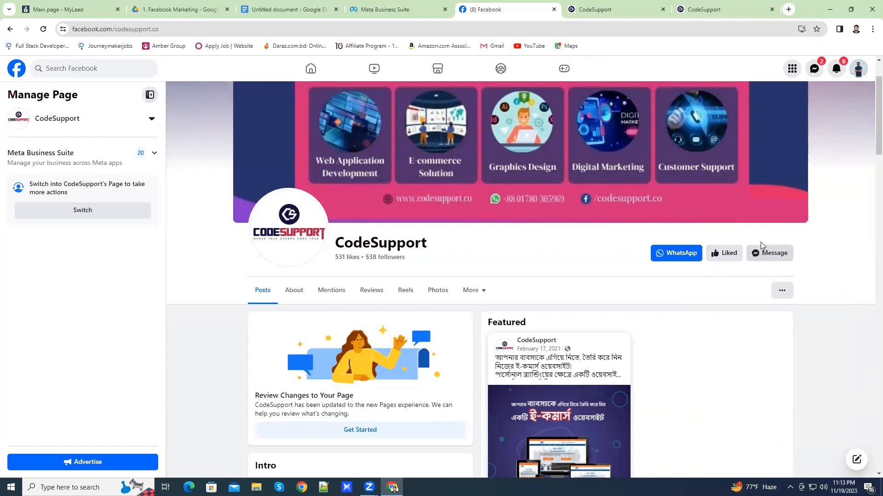
Capture the page's WhatsApp, Liked and Message buttons, outline them with red rectangles, and discard the capture
key(Print)
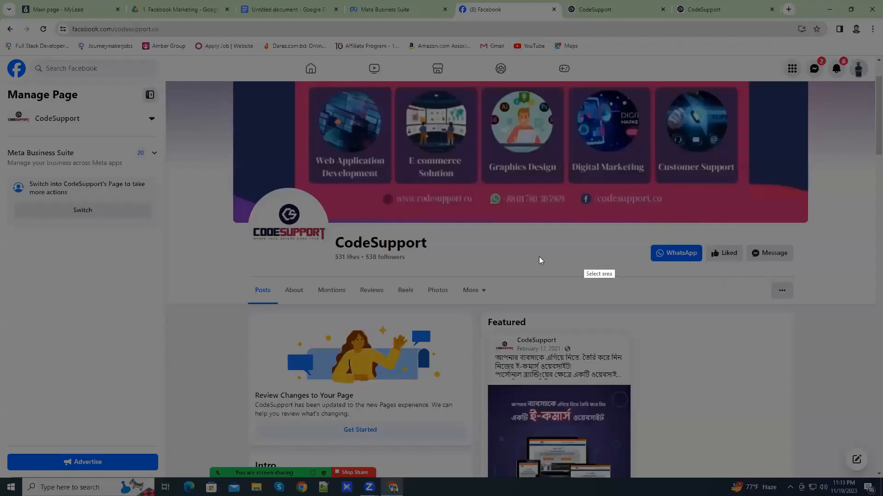
drag(626, 204, 835, 296)
drag(745, 264, 733, 281)
click(833, 260)
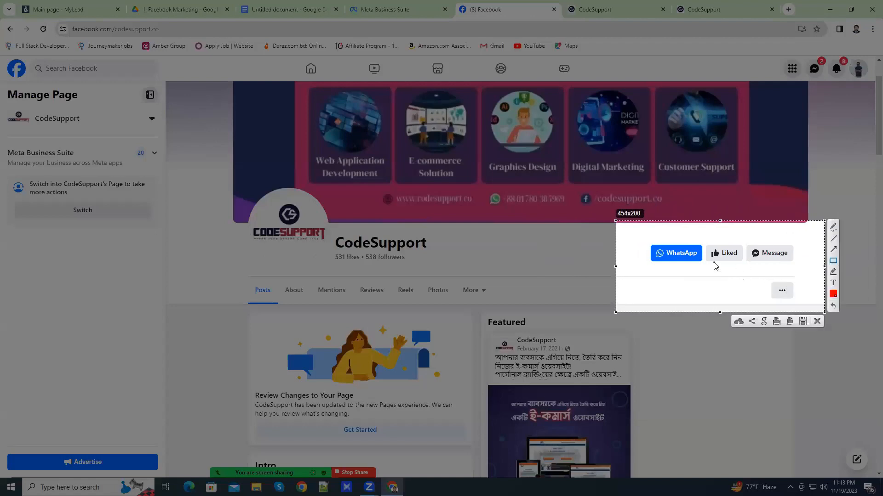
mouse_move(634, 233)
mouse_down()
mouse_move(673, 252)
mouse_move(799, 271)
mouse_up()
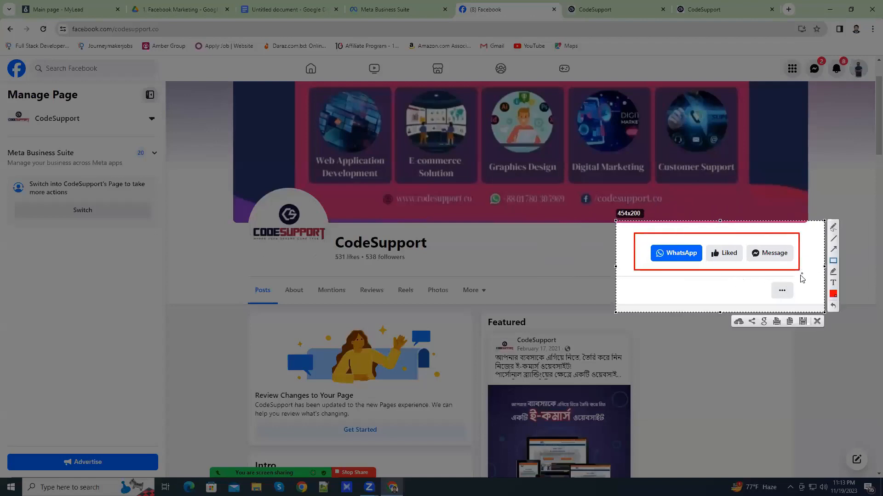
mouse_move(708, 244)
mouse_down()
mouse_move(735, 260)
mouse_move(795, 263)
mouse_up()
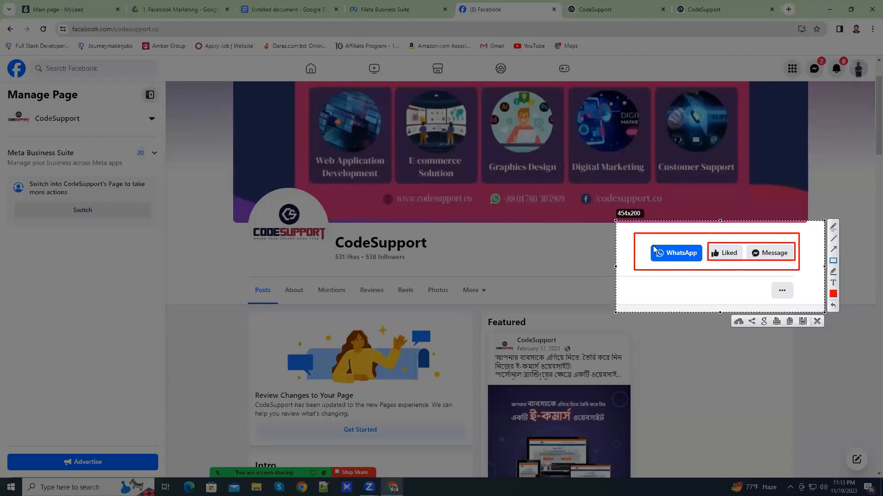
drag(648, 244, 701, 262)
click(817, 321)
Switch into the CodeSupport Page to act as the page
click(783, 293)
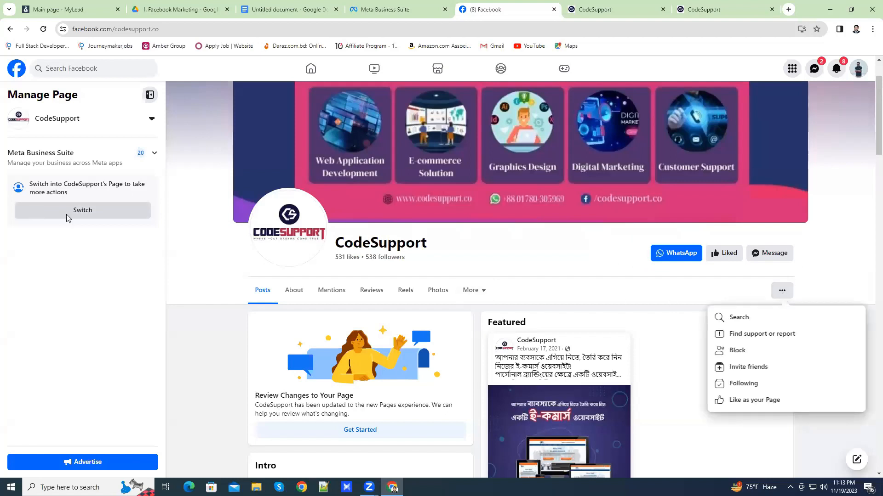
click(370, 429)
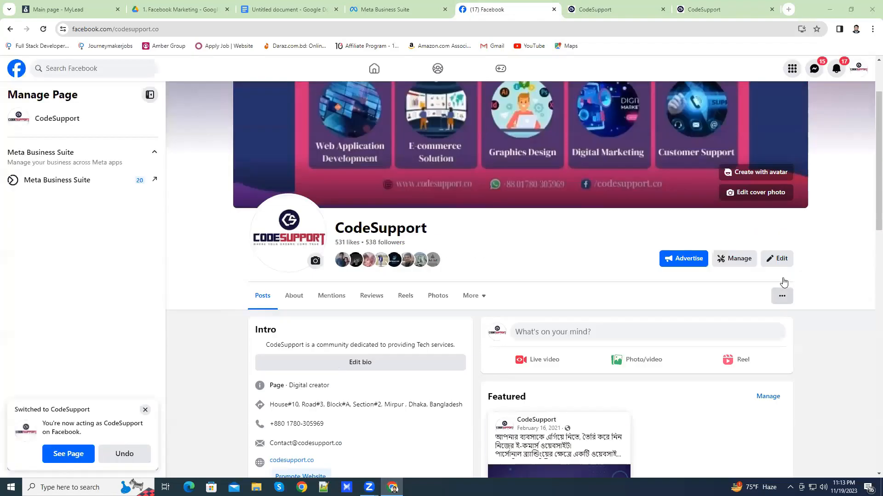
scroll(851, 308, down, 2)
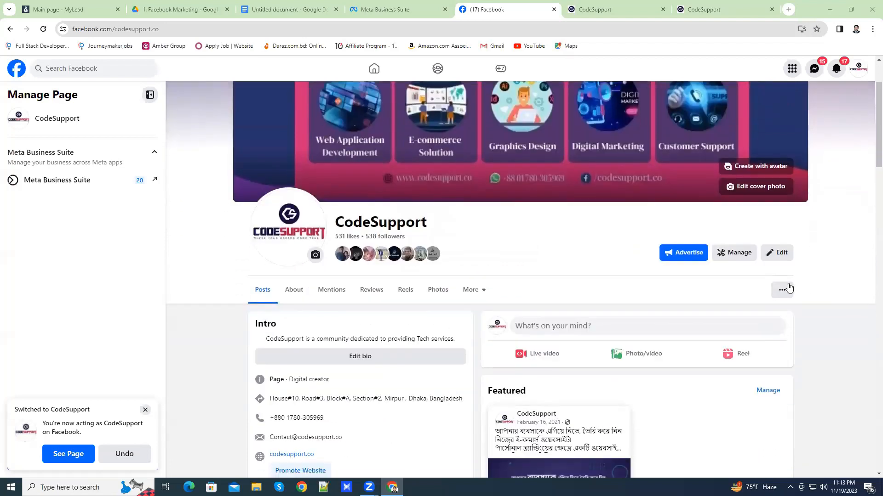
Open the page's action button for editing, choose to change it, and review the available button options
click(781, 289)
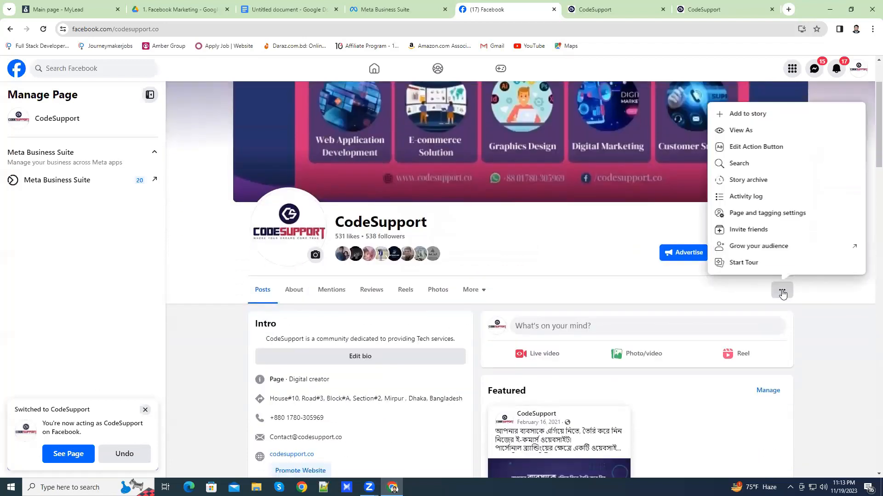
click(765, 147)
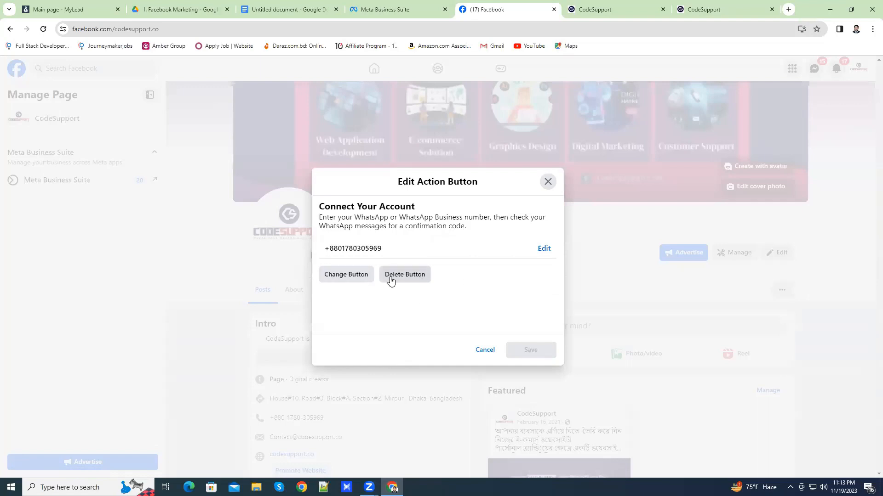
click(346, 274)
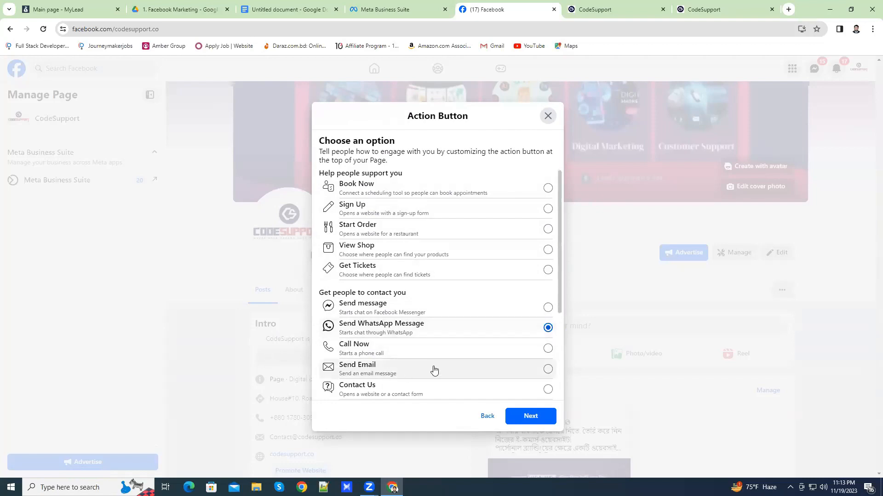
scroll(434, 368, down, 3)
scroll(435, 370, up, 5)
scroll(435, 368, down, 5)
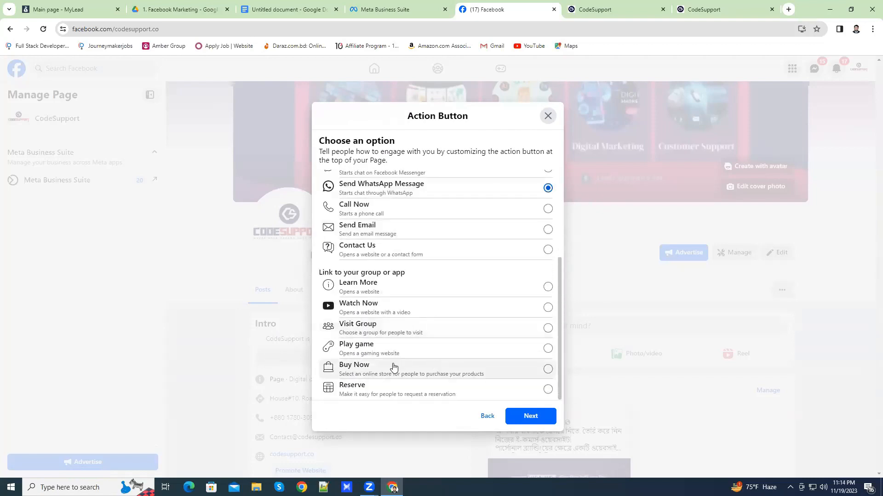
scroll(425, 250, up, 3)
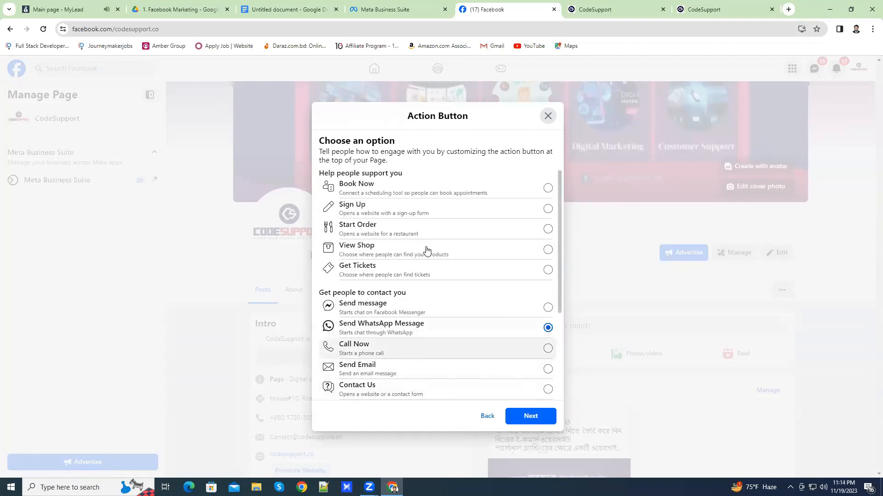